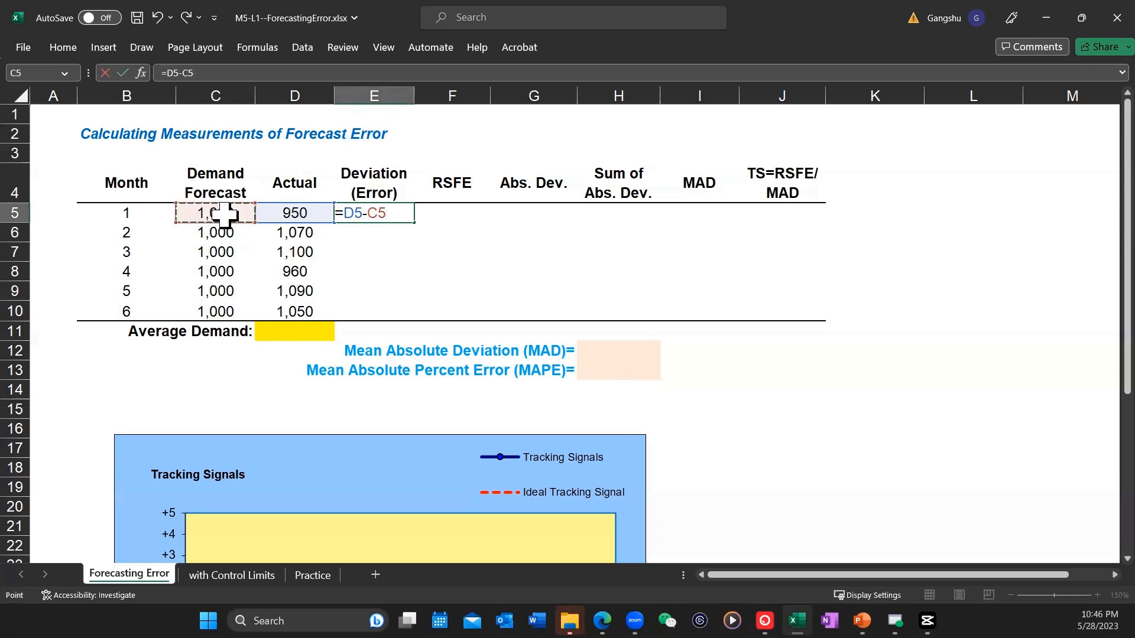
Step: Enter the month 1 deviation formula =D5-C5 in E5 and fill it down through E10
key("Return")
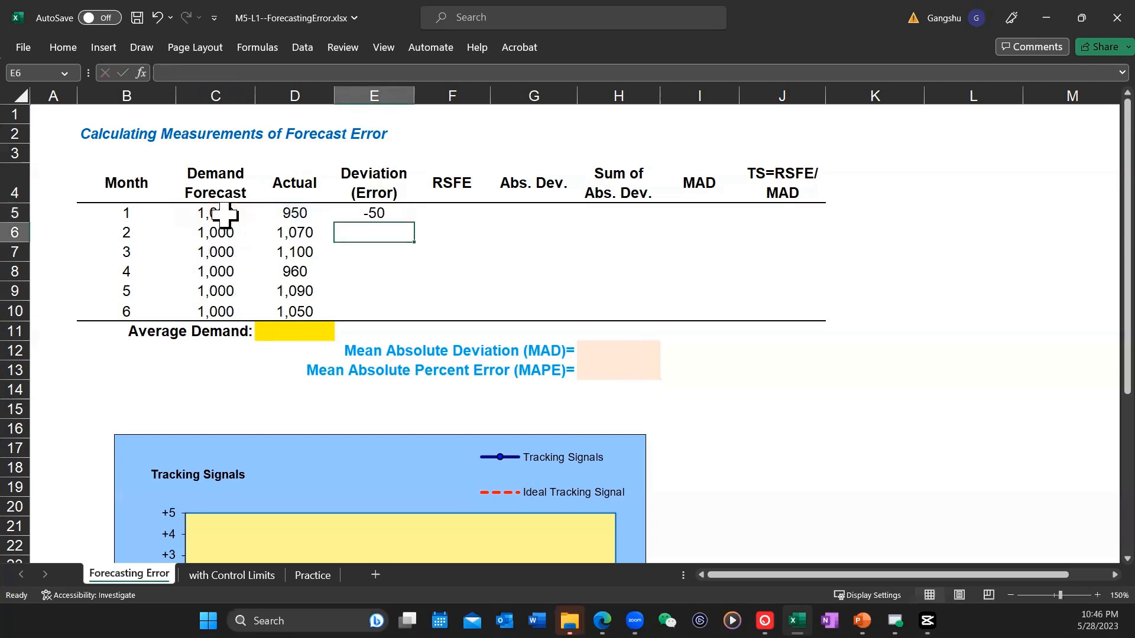
left_click(374, 214)
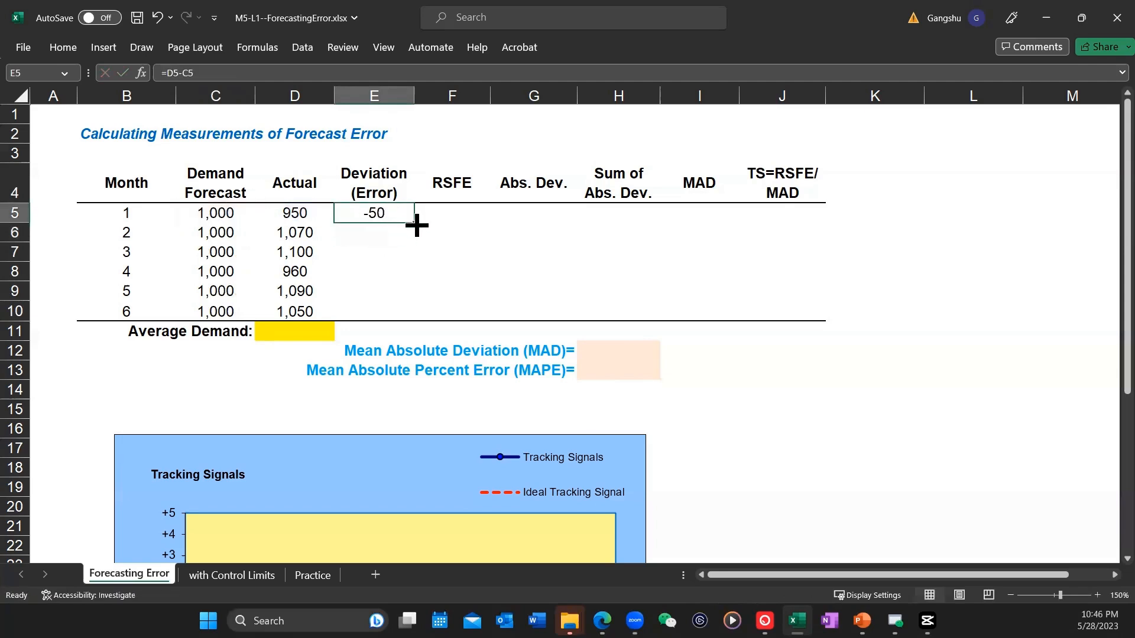
left_click_drag(415, 223, 408, 315)
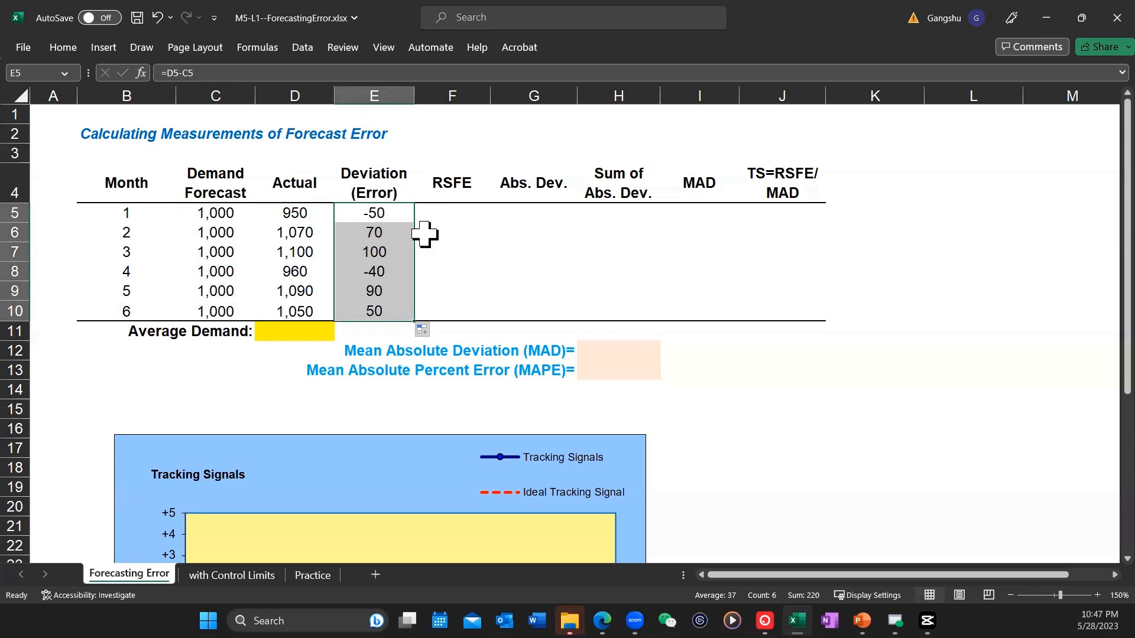
Step: Set the month 1 RSFE in F5 equal to its deviation with the formula =E5
left_click(461, 214)
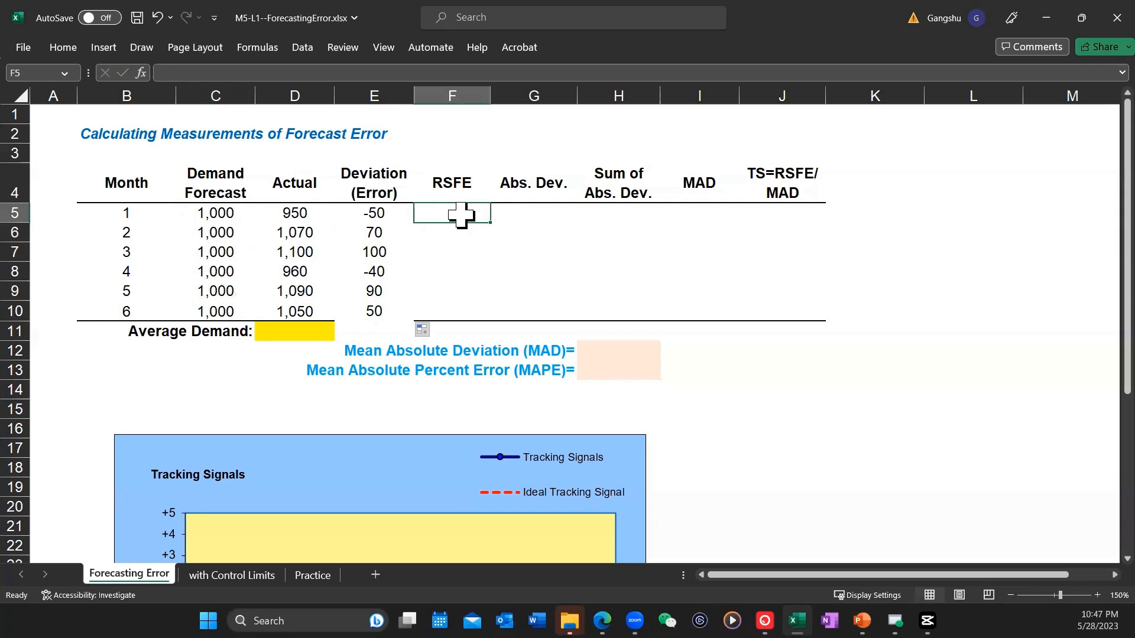
type("=")
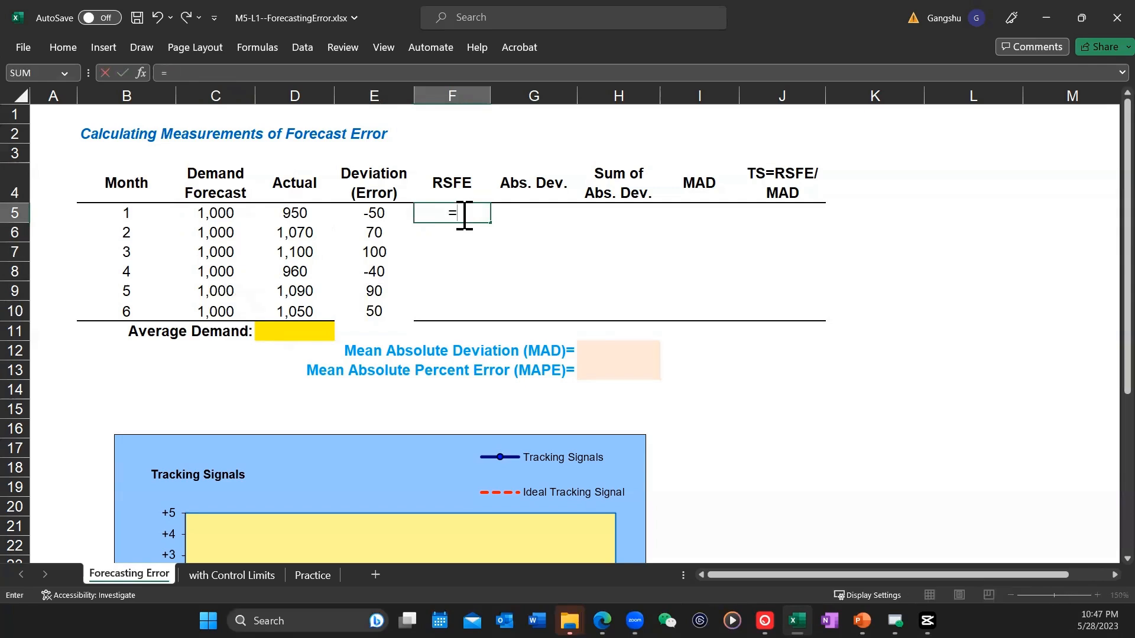
left_click(374, 212)
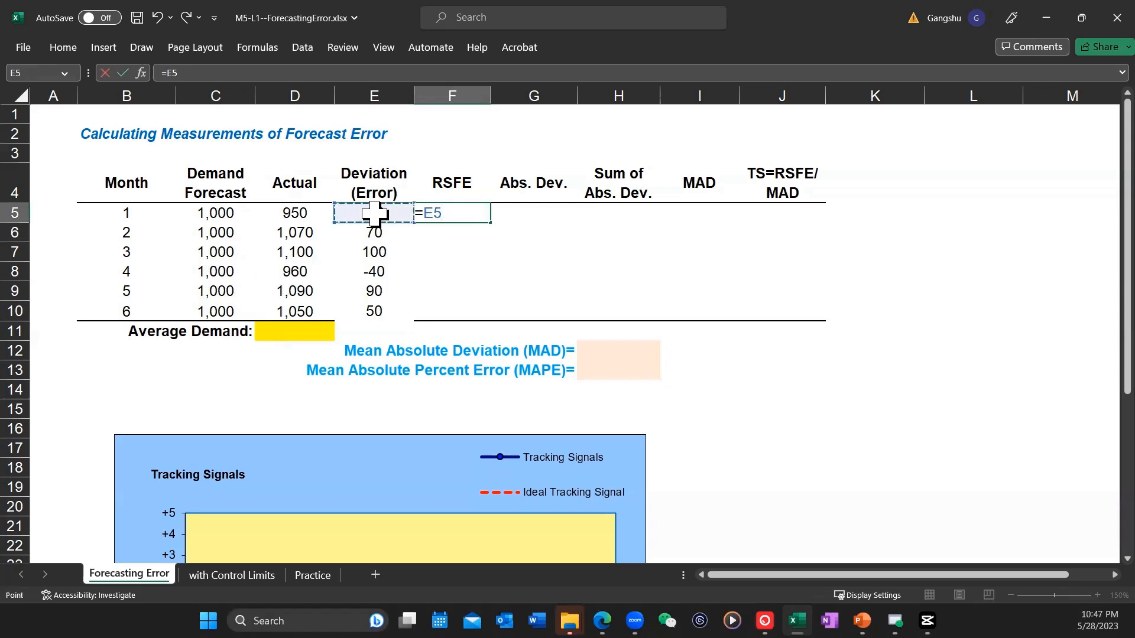
key("Return")
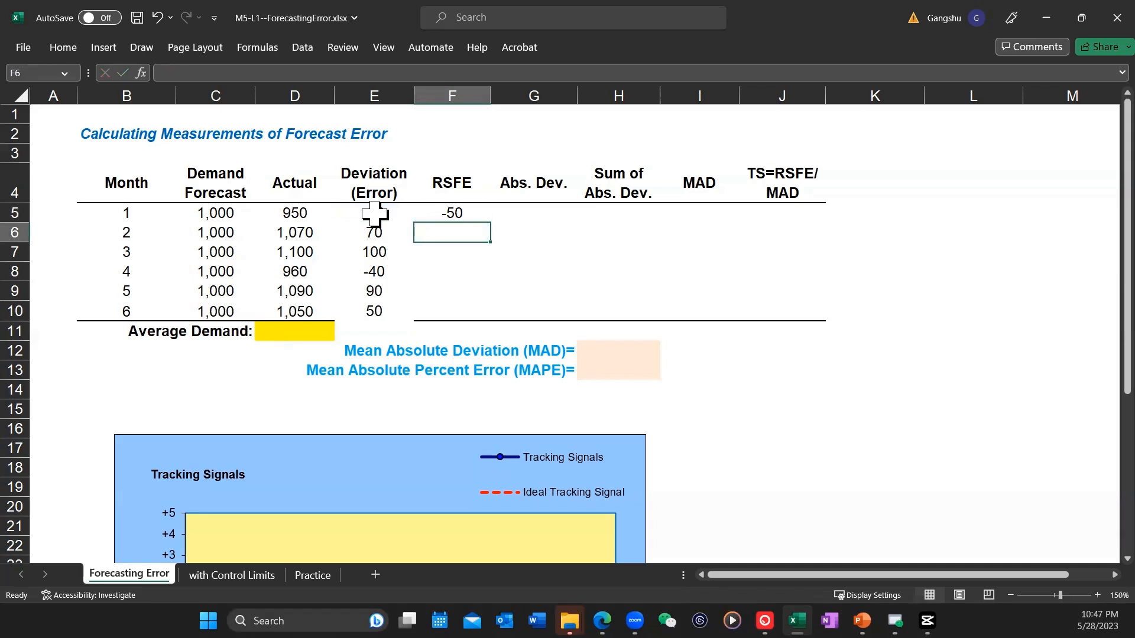
Step: Calculate the running RSFE in F6 with =E6+F5 and fill the formula down through F10
type("=")
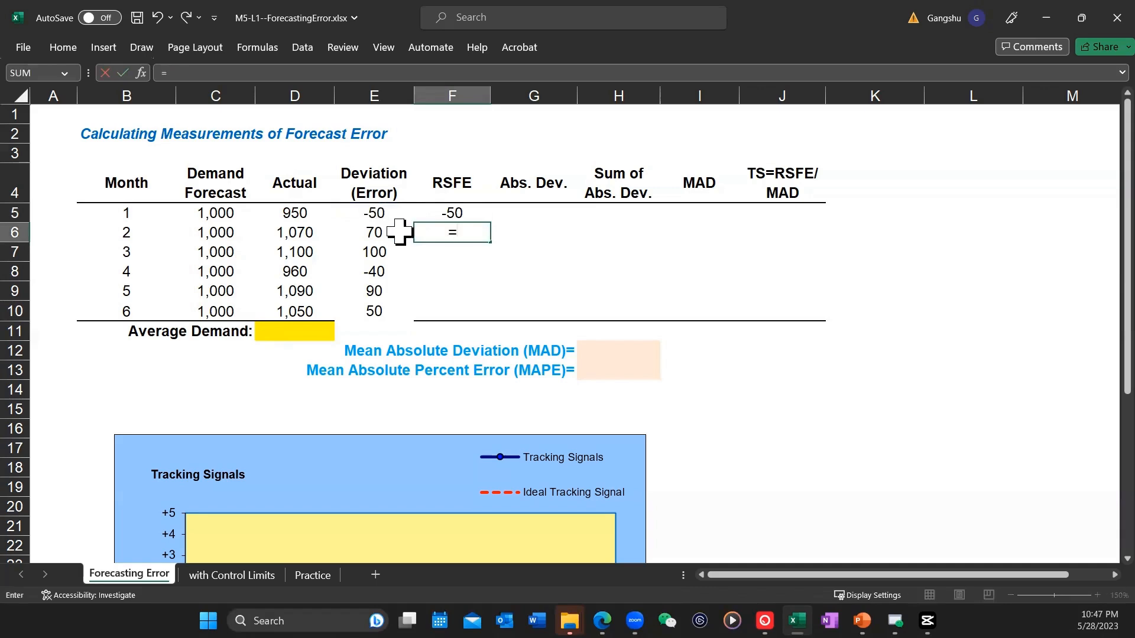
left_click(379, 234)
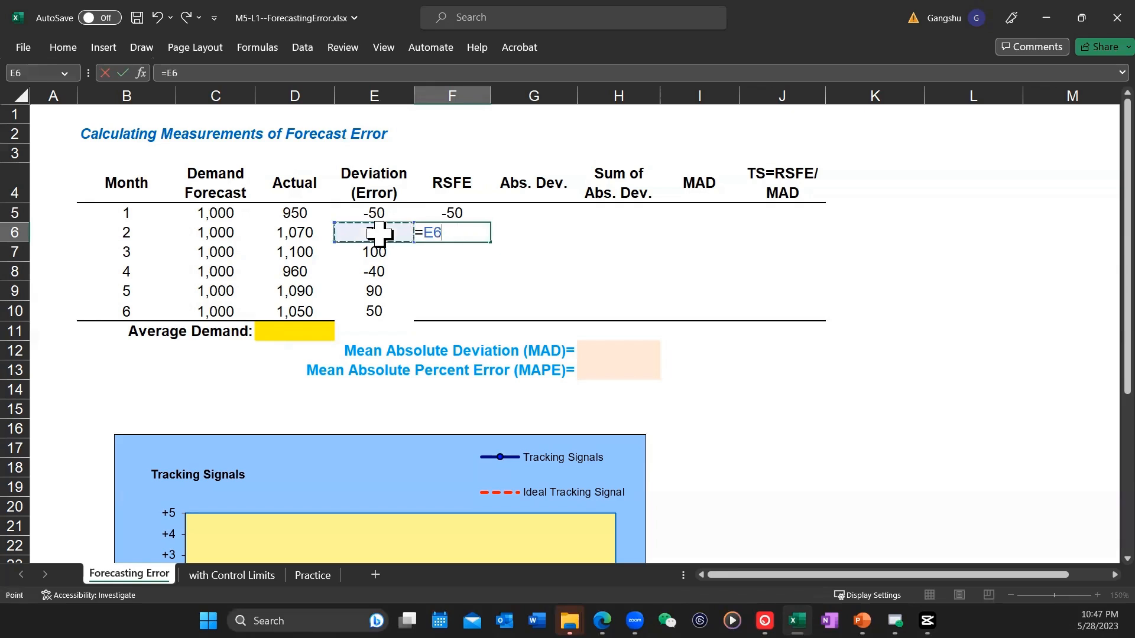
type("+")
left_click(455, 212)
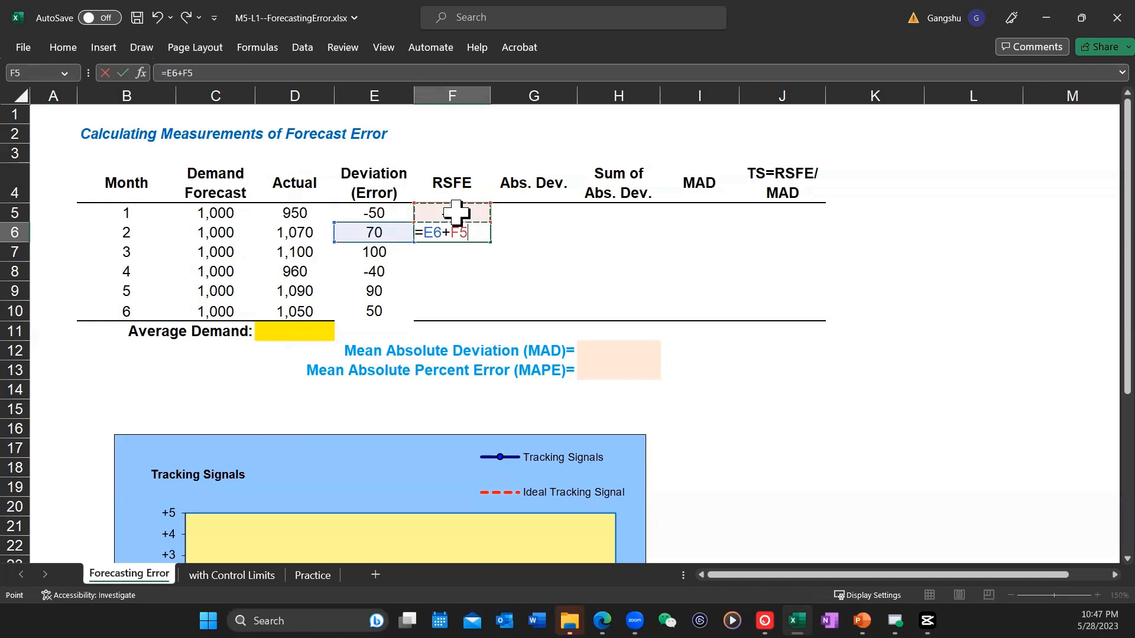
key("Return")
left_click(467, 234)
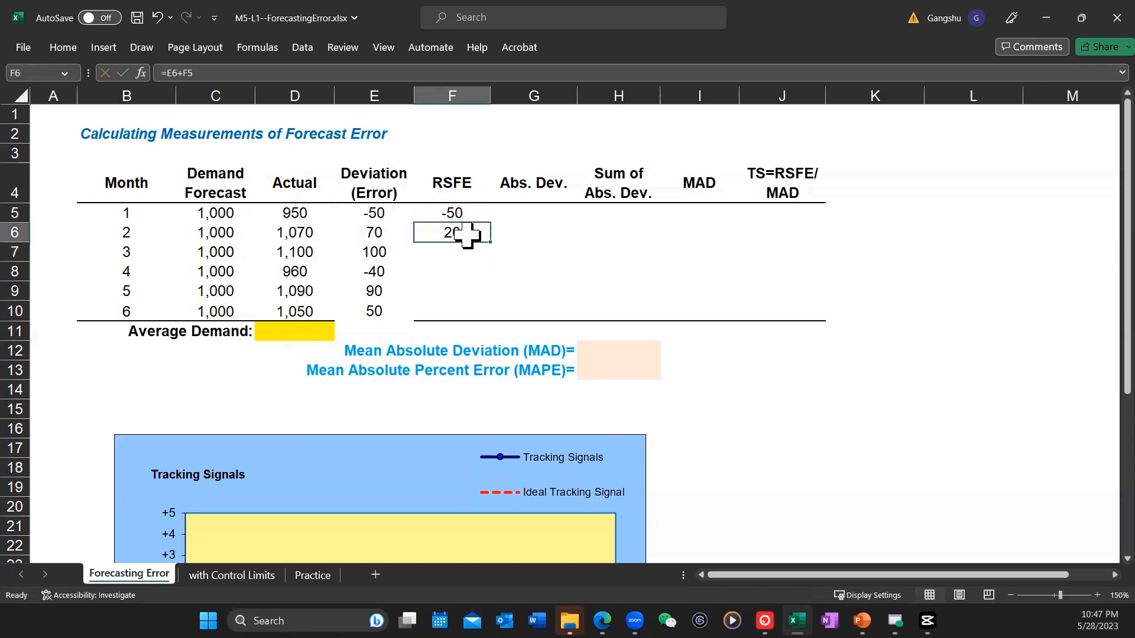
left_click_drag(490, 243, 481, 314)
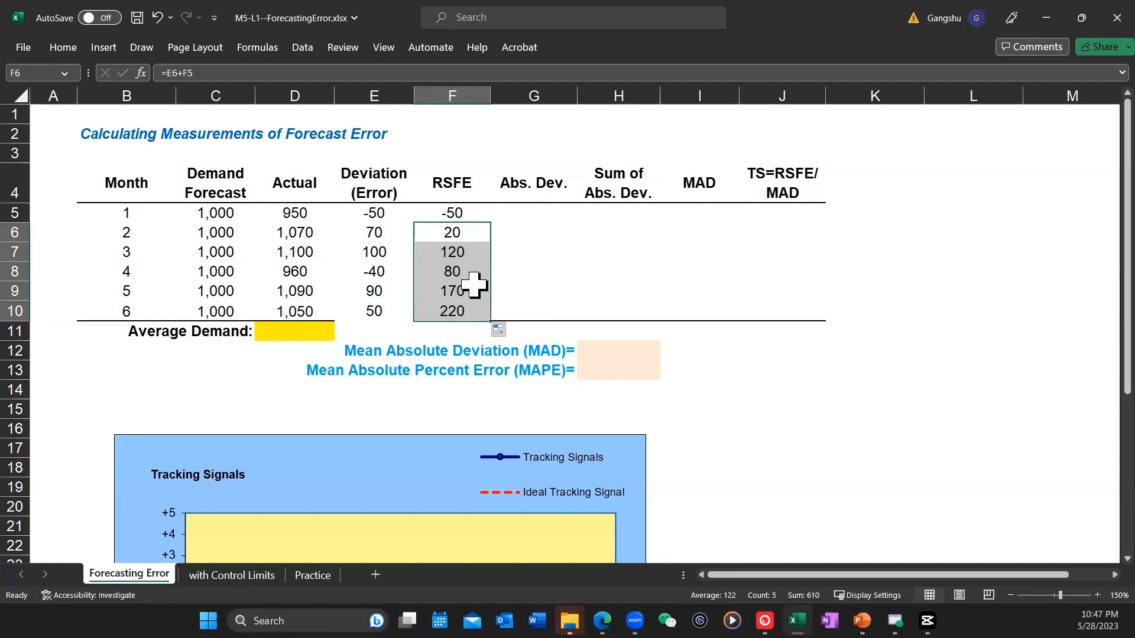
Step: Calculate the absolute deviation in G5 with =ABS(E5) and fill the formula down through G10
left_click(540, 213)
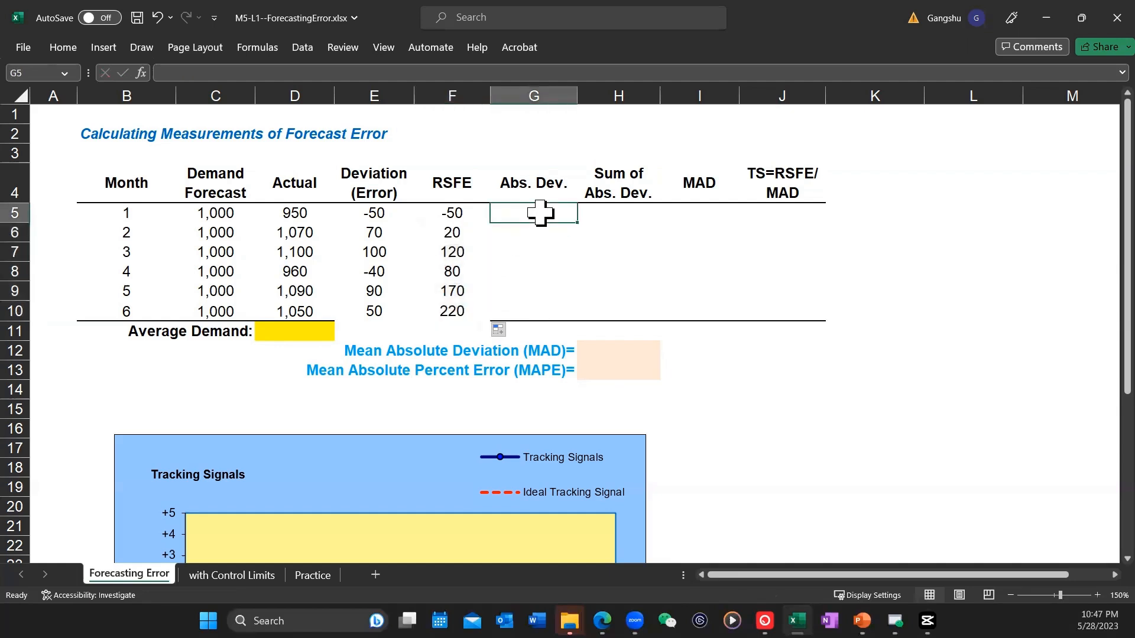
type("=")
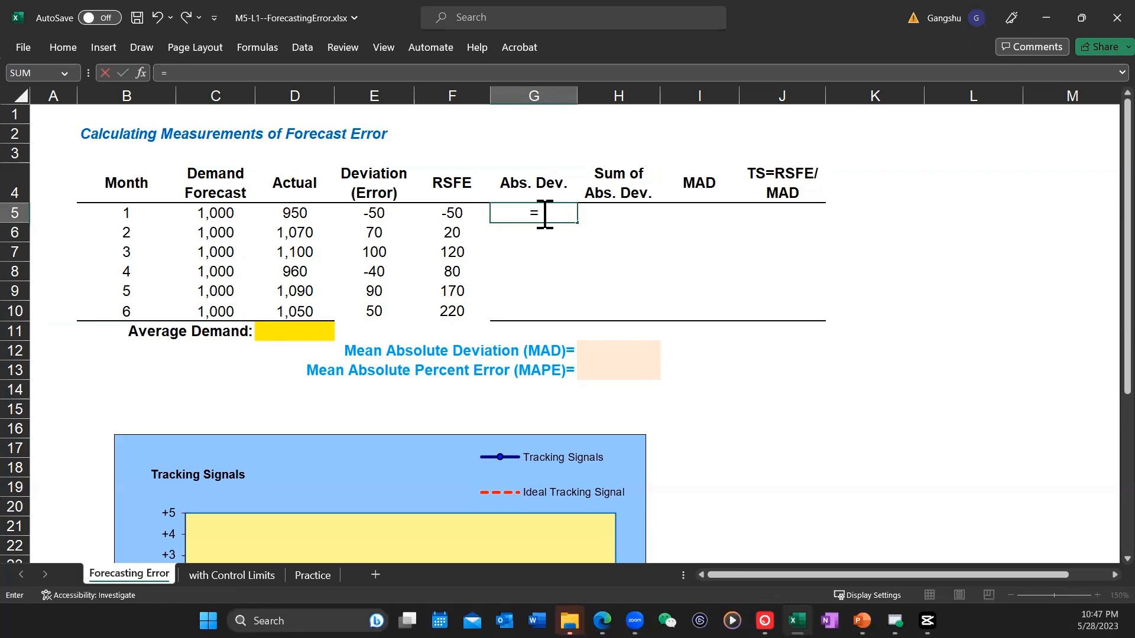
type("ab")
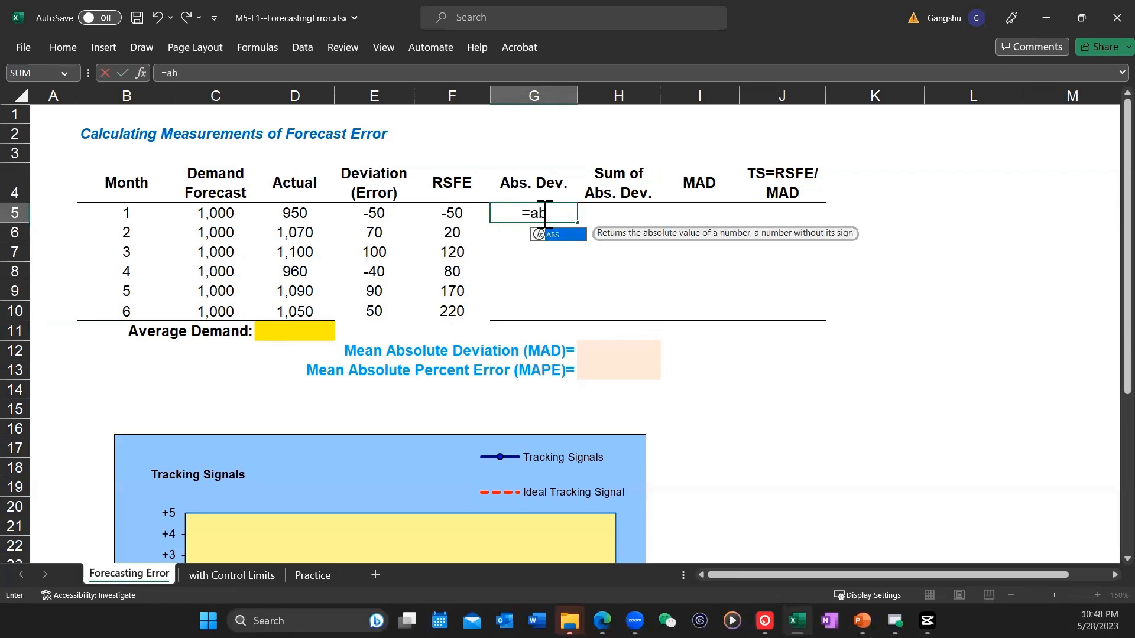
type("s")
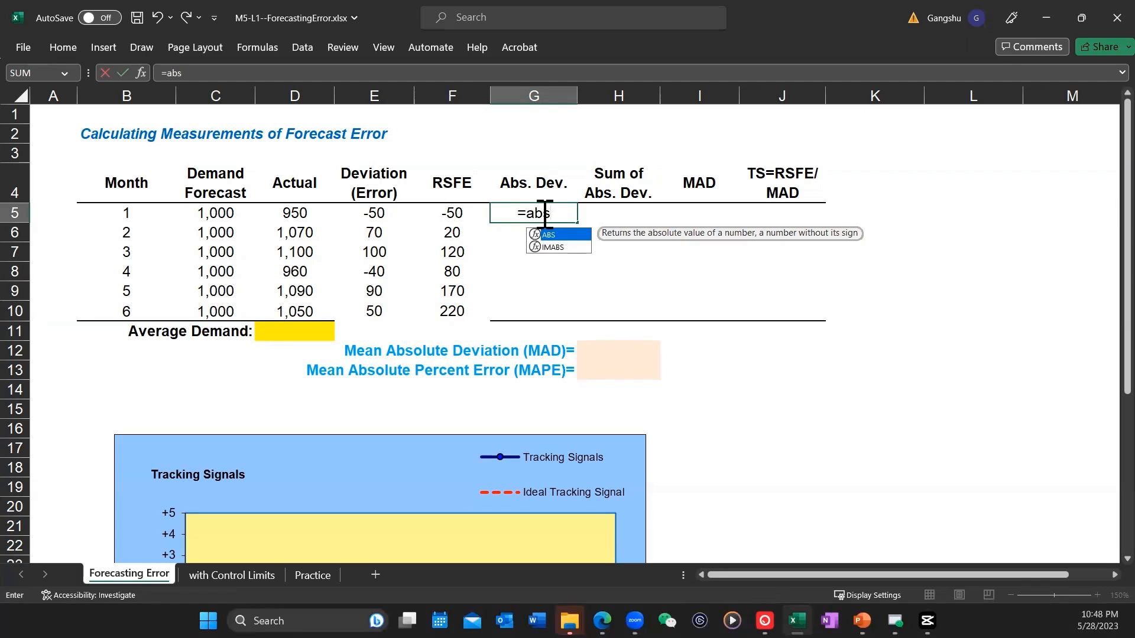
type("(")
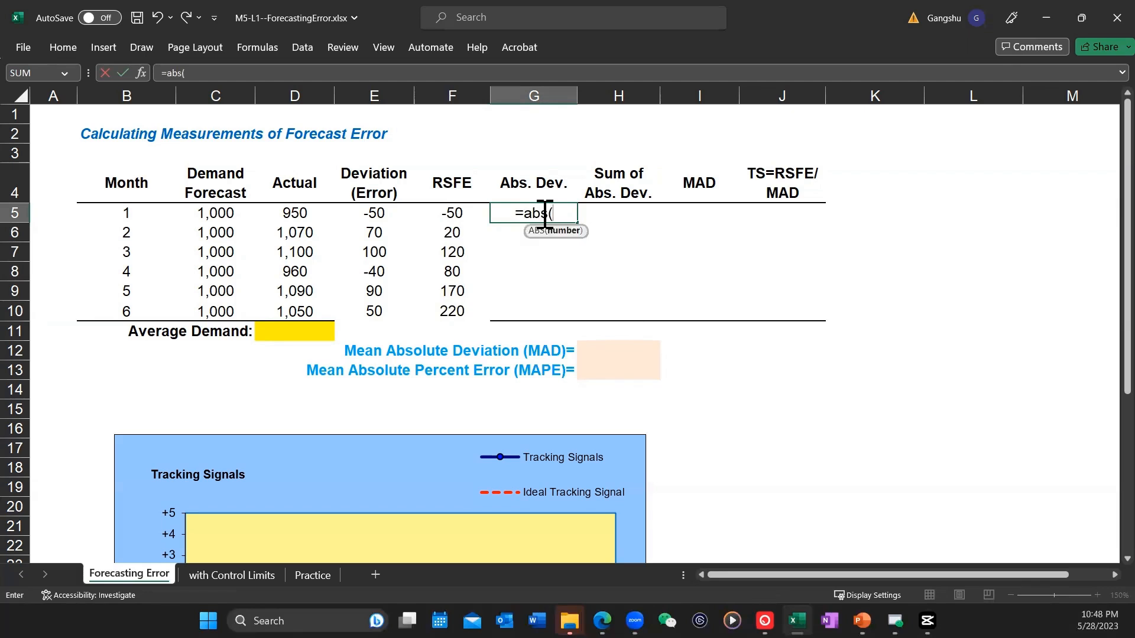
left_click(372, 214)
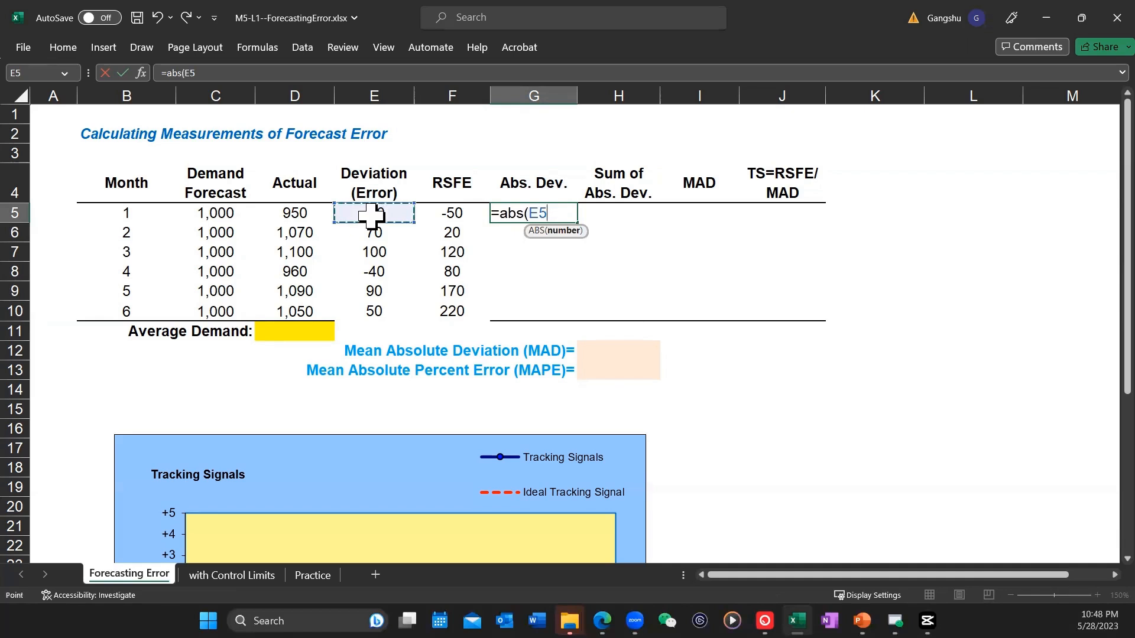
type(")")
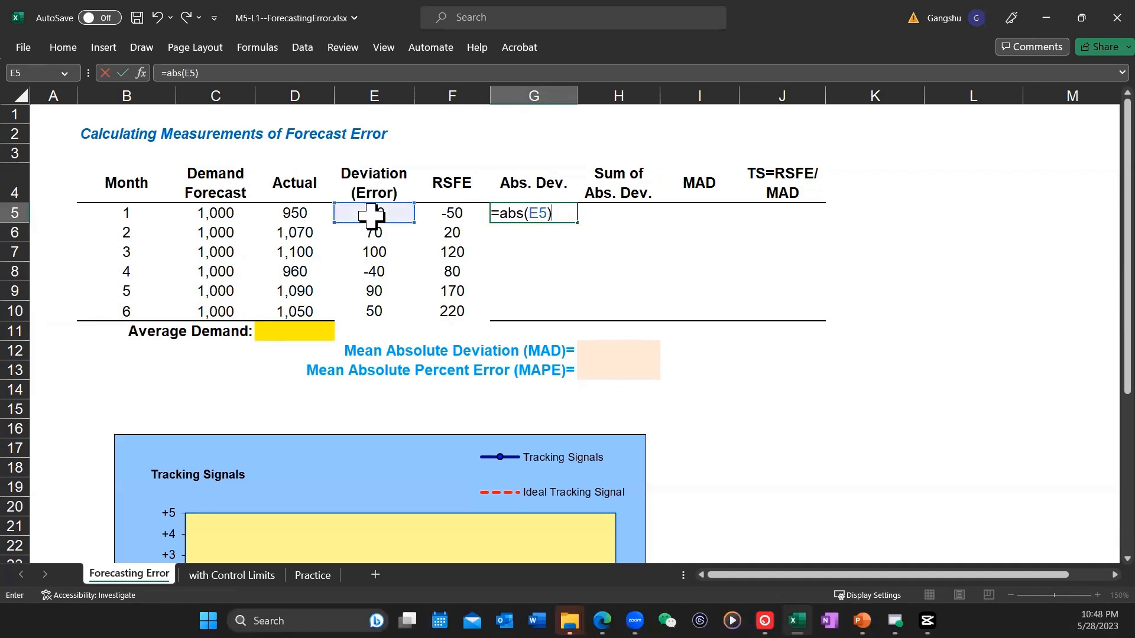
key("Return")
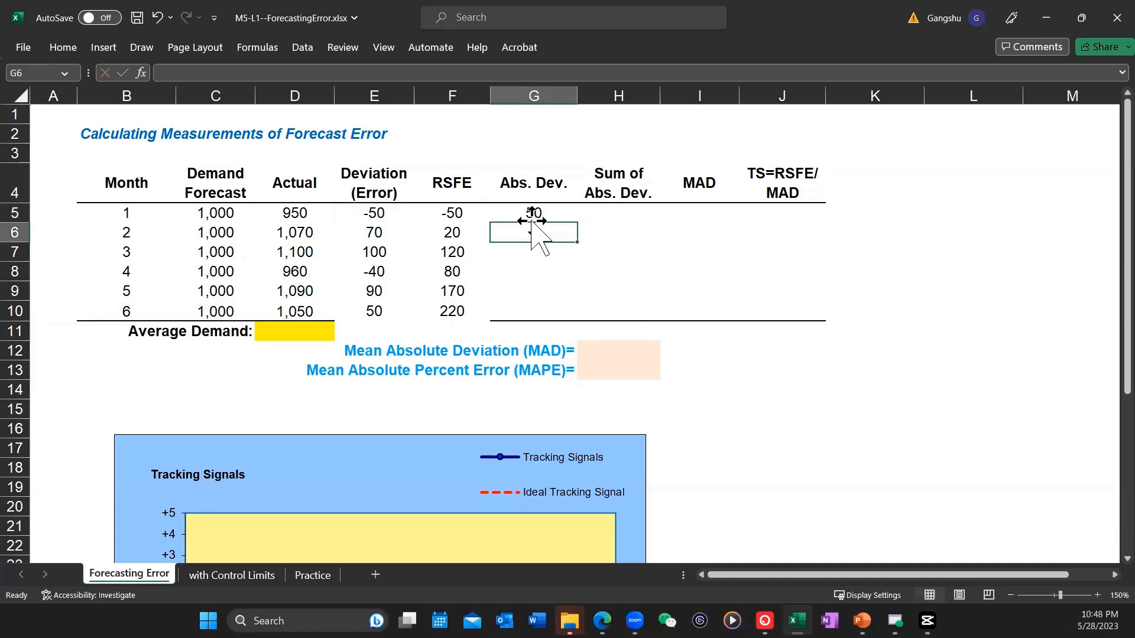
left_click(532, 215)
left_click_drag(577, 223, 572, 320)
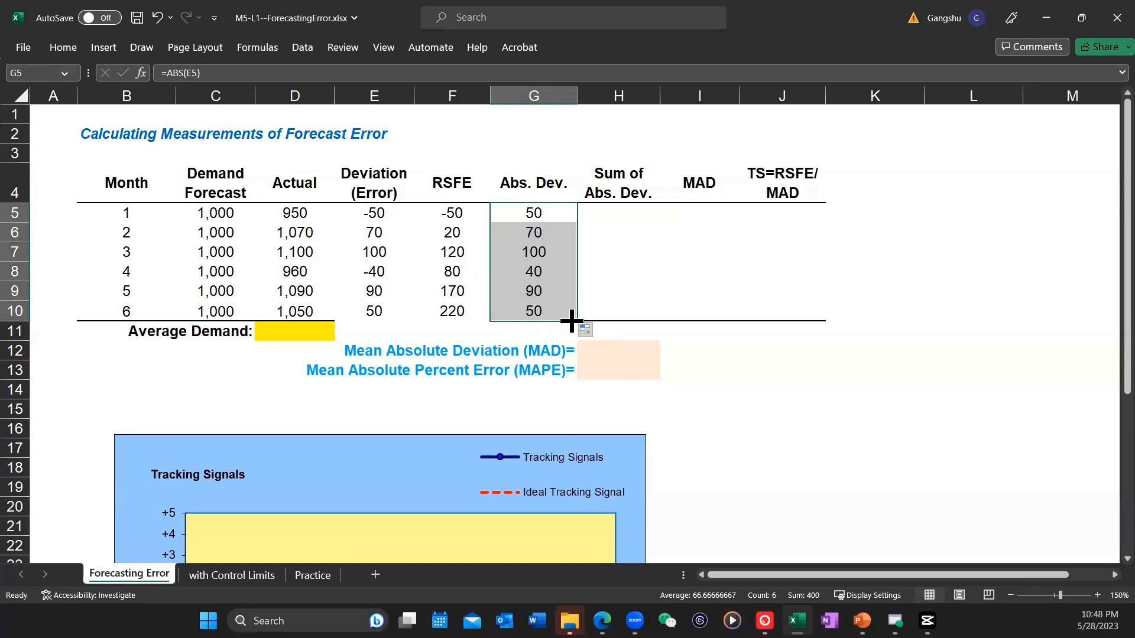
Step: Set the month 1 sum of absolute deviations in H5 with the formula =G5
left_click(629, 211)
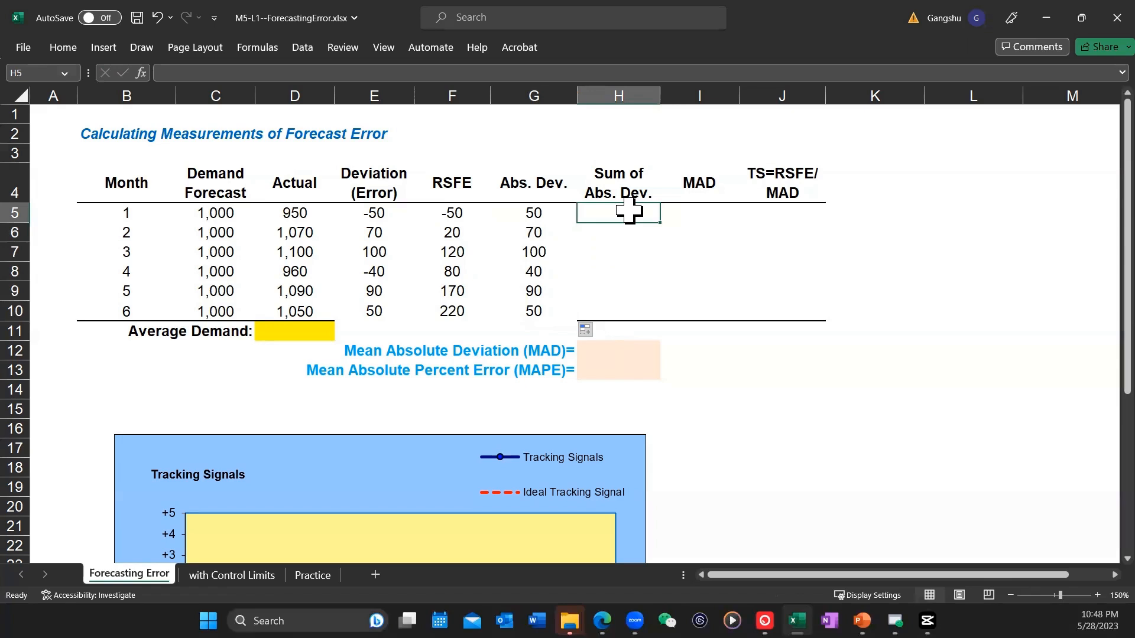
type("=")
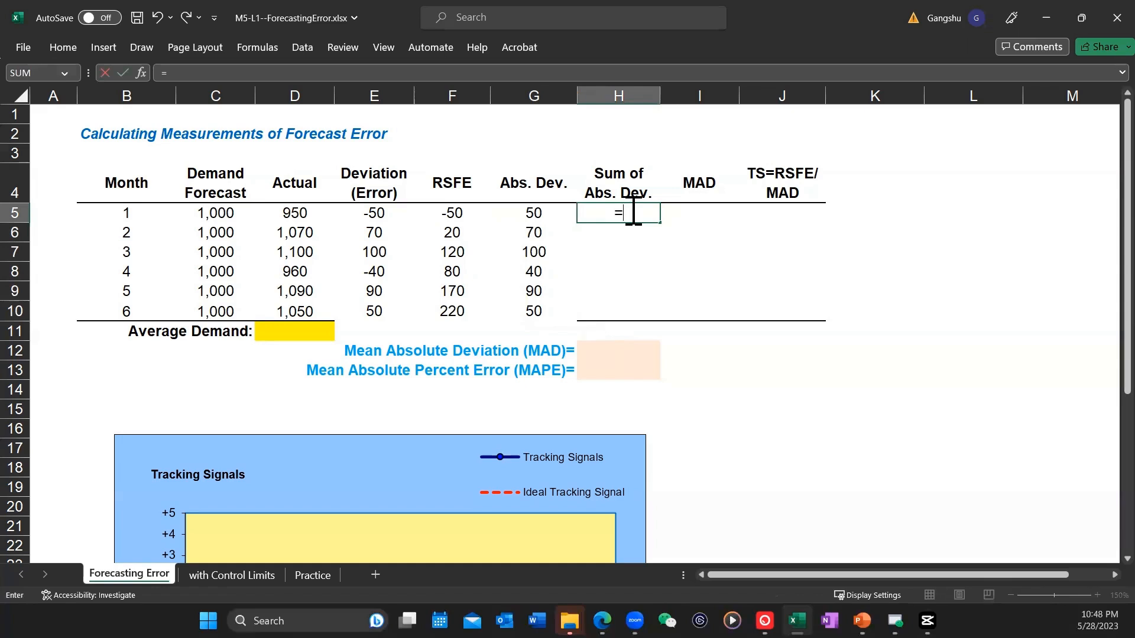
left_click(536, 213)
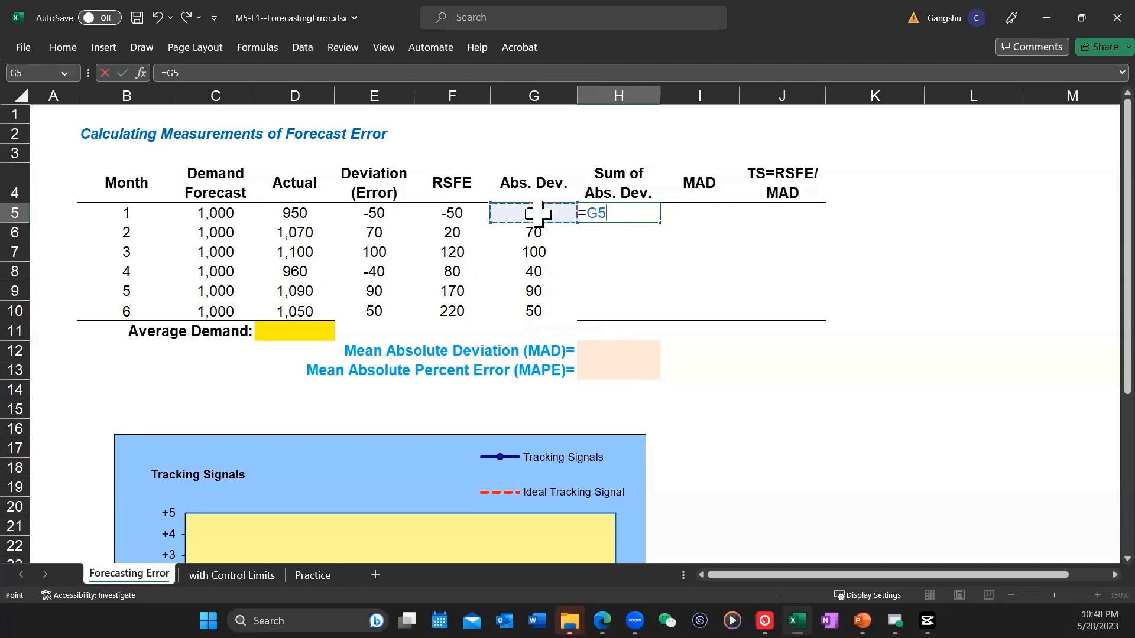
key("Return")
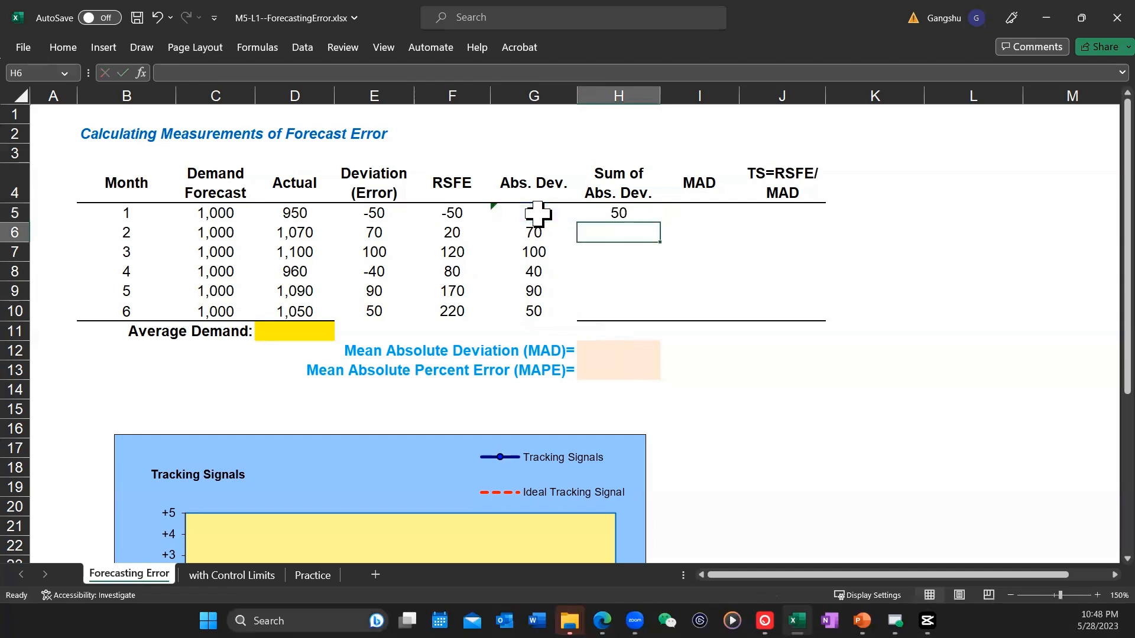
Step: Calculate the cumulative absolute deviation in H6 with =G6+H5 and fill the formula down through H10
double_click(633, 232)
type("=")
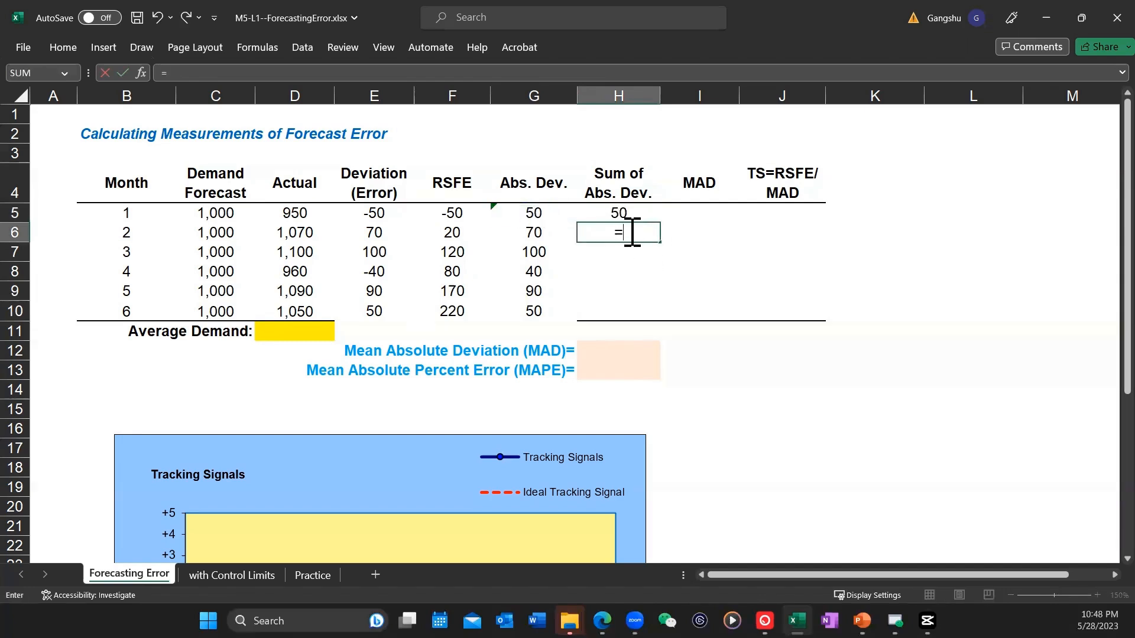
left_click(532, 232)
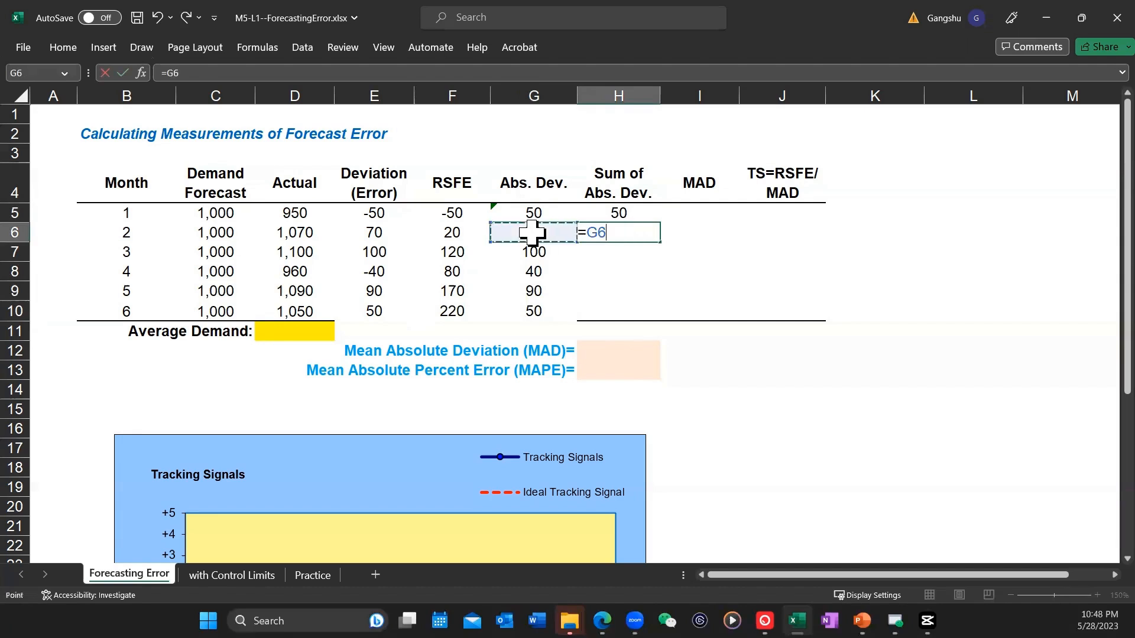
type("+")
left_click(609, 211)
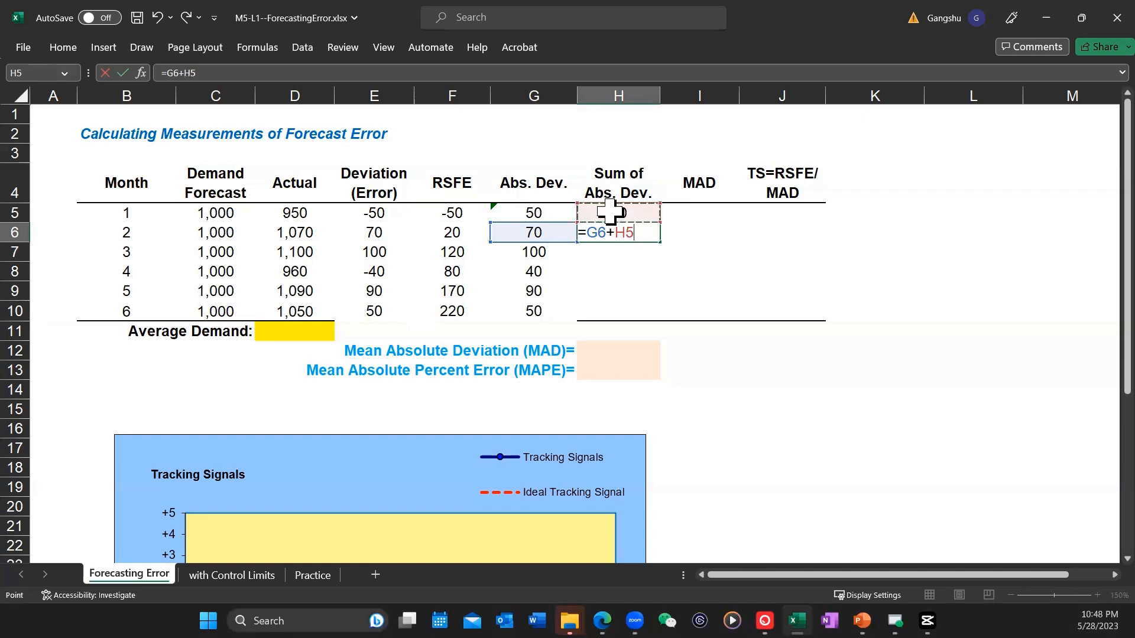
key("Return")
left_click(632, 232)
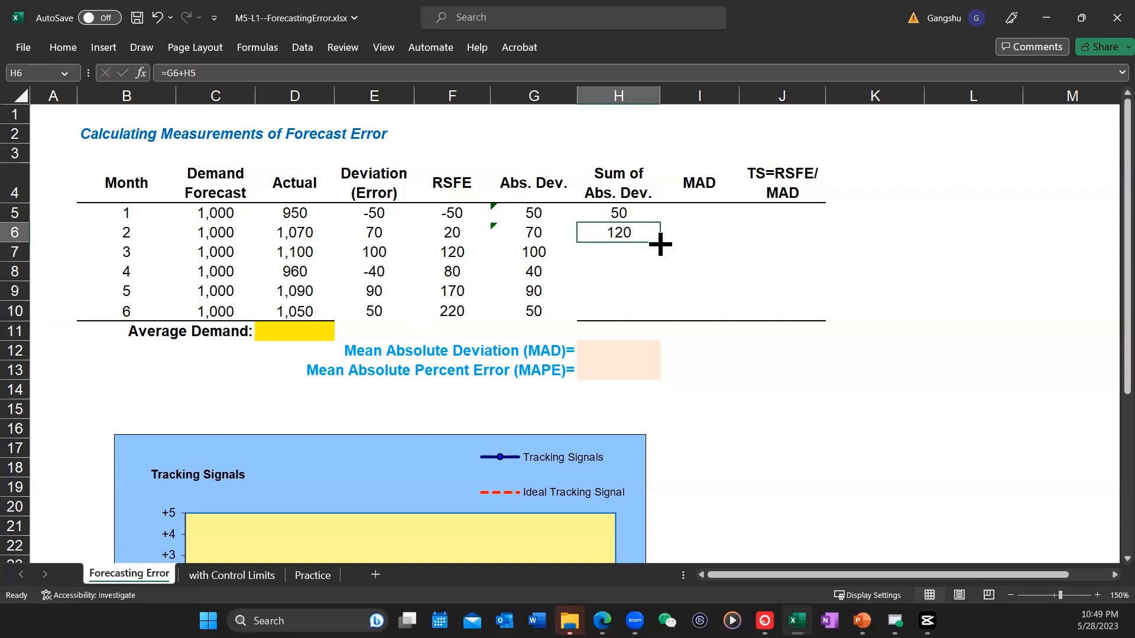
left_click_drag(658, 242, 657, 318)
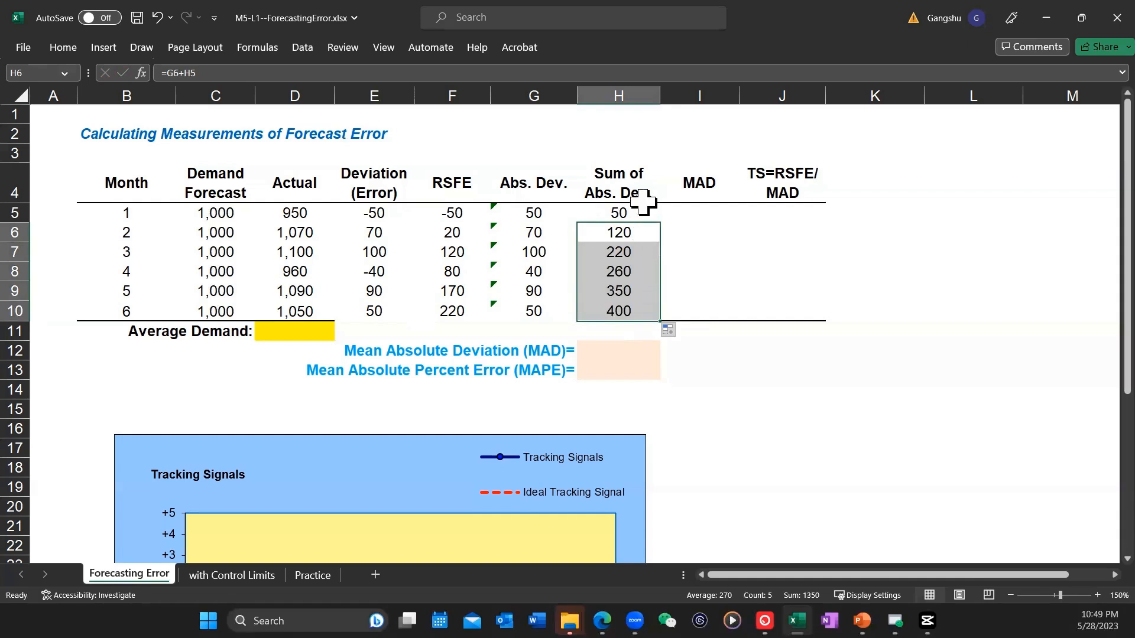
Step: Calculate the month 1 MAD in I5 with the formula =H5/B5
left_click(707, 214)
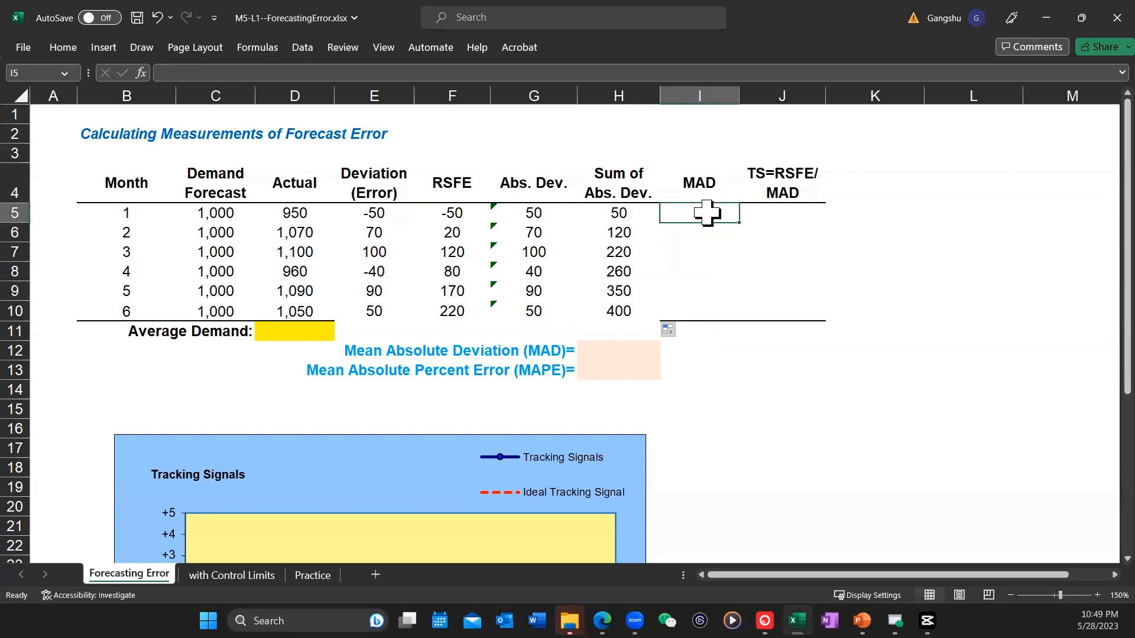
type("=")
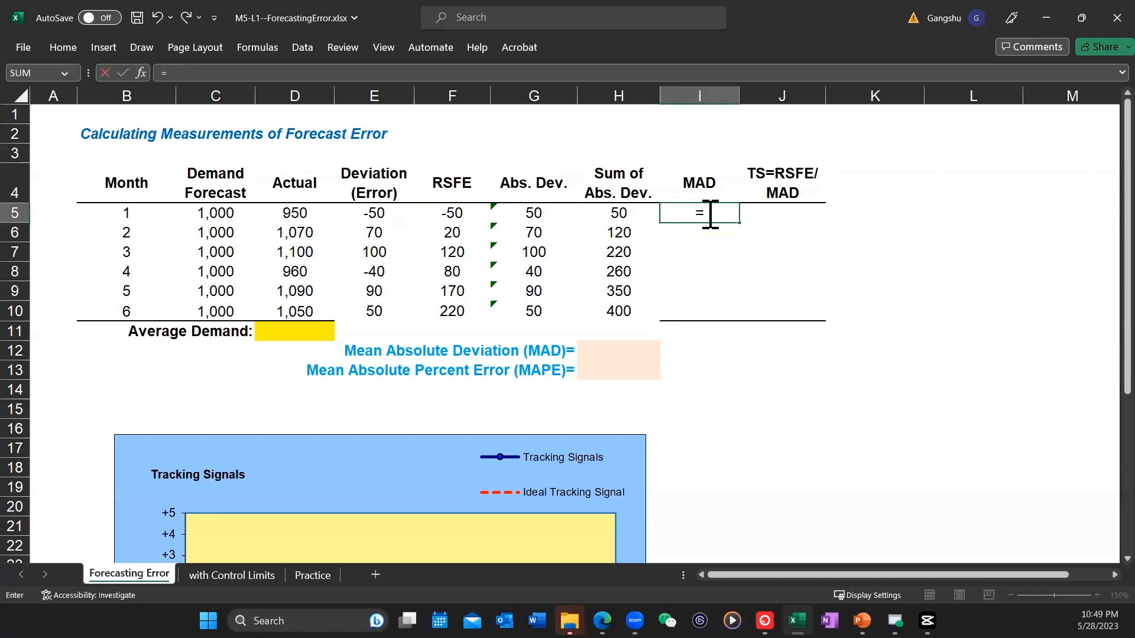
left_click(620, 214)
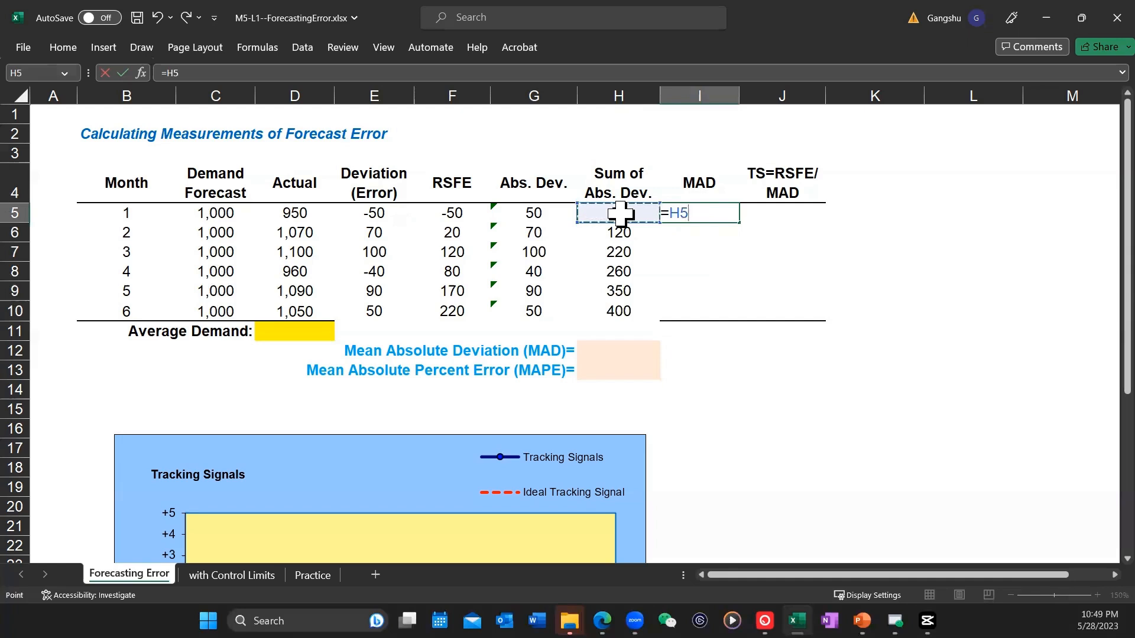
type("/")
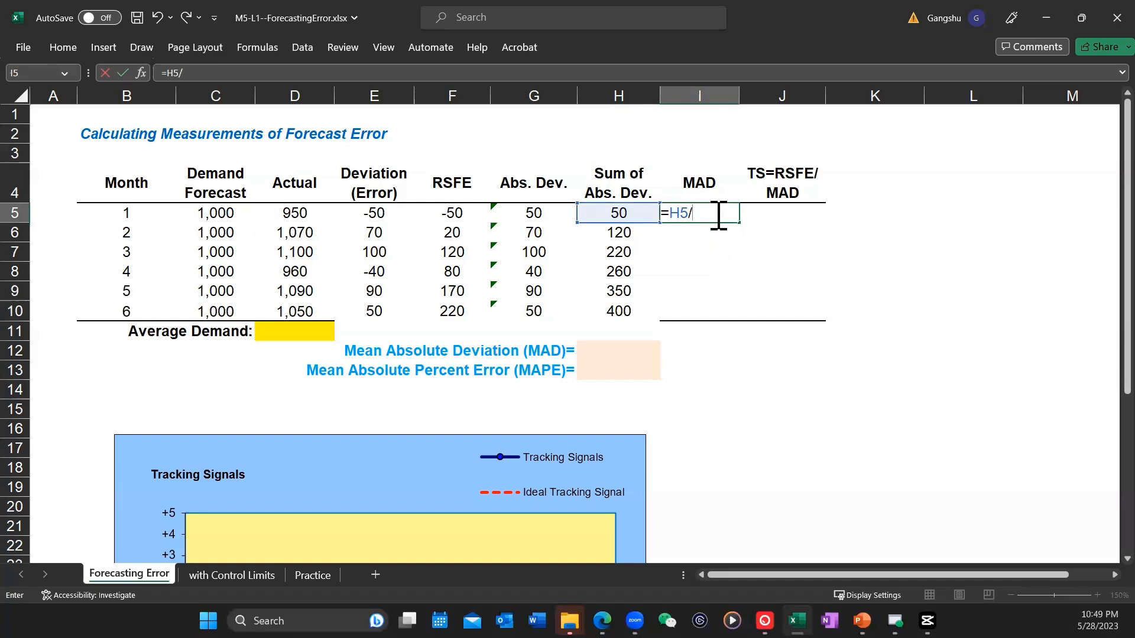
left_click(124, 211)
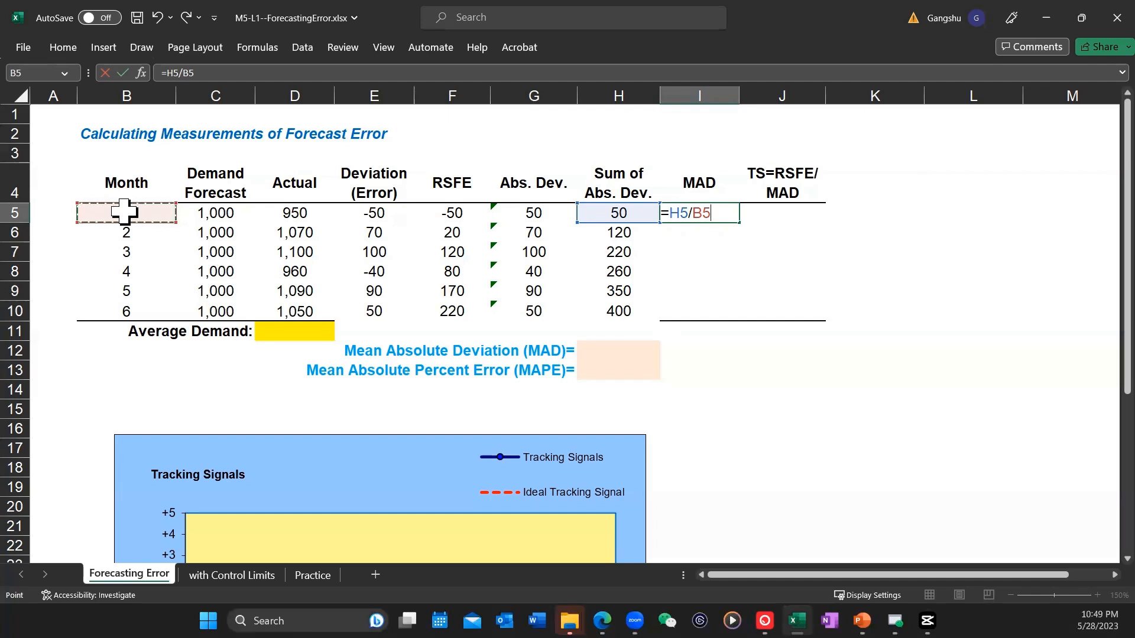
key("BackSpace")
key("BackSpace")
type("1")
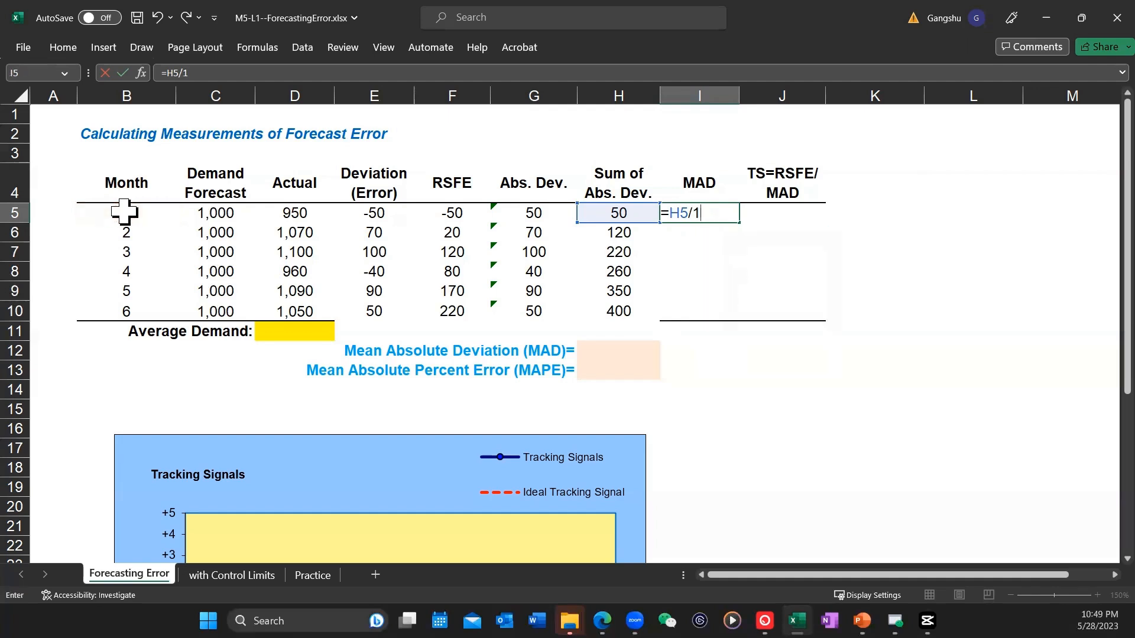
key("BackSpace")
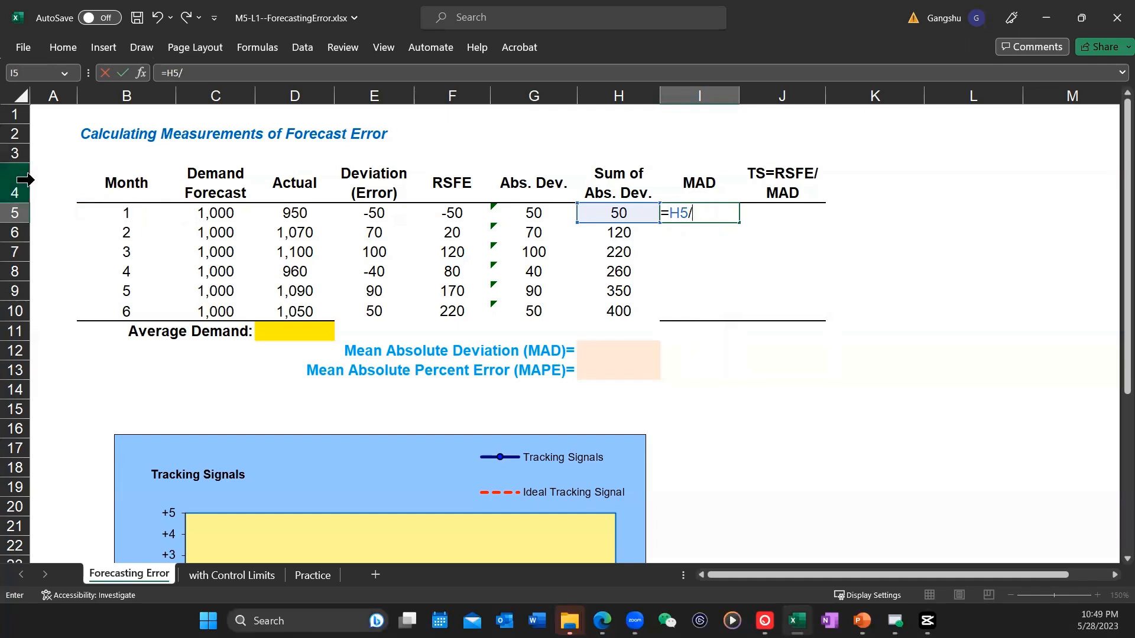
left_click(125, 212)
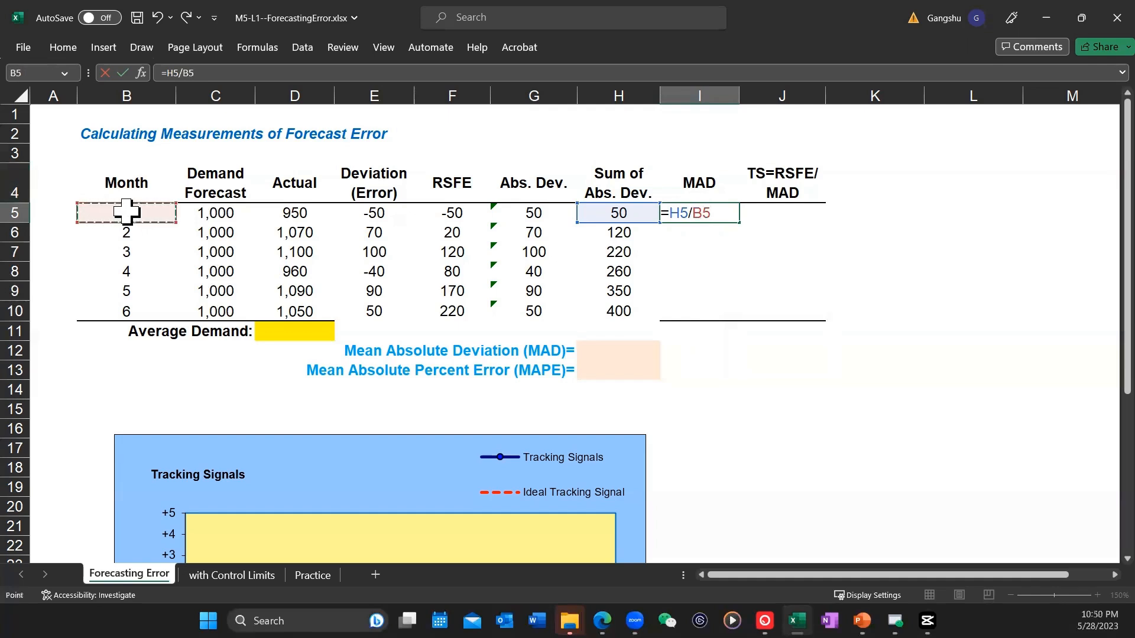
key("Return")
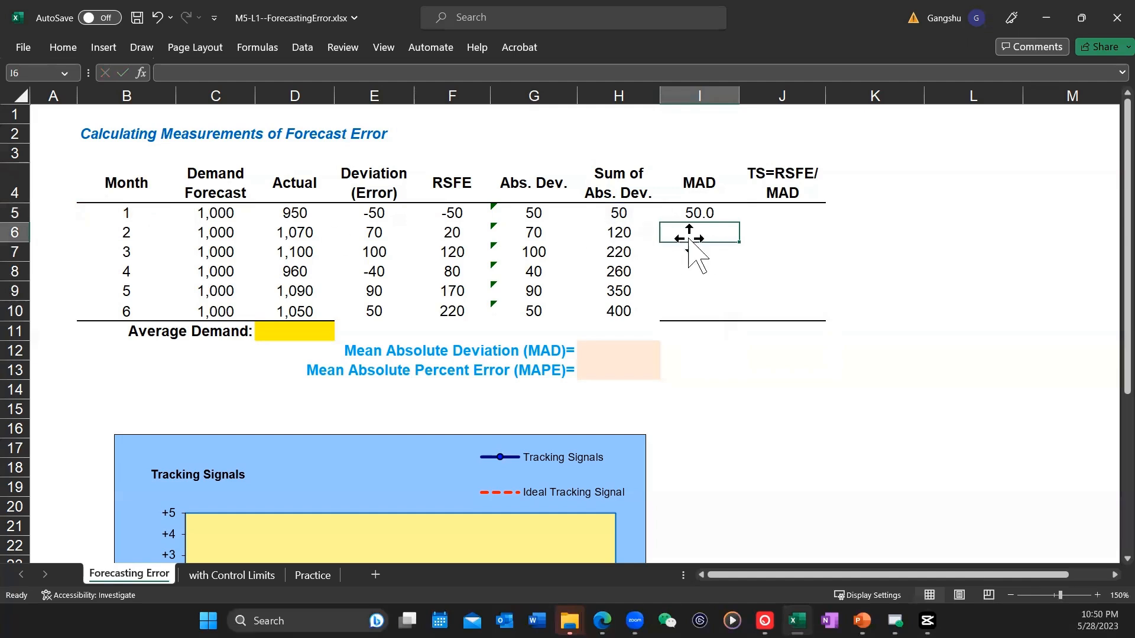
Step: Fill the MAD formula from I5 down through I10 and check the cell references used in I10
left_click(706, 213)
left_click_drag(738, 223, 733, 322)
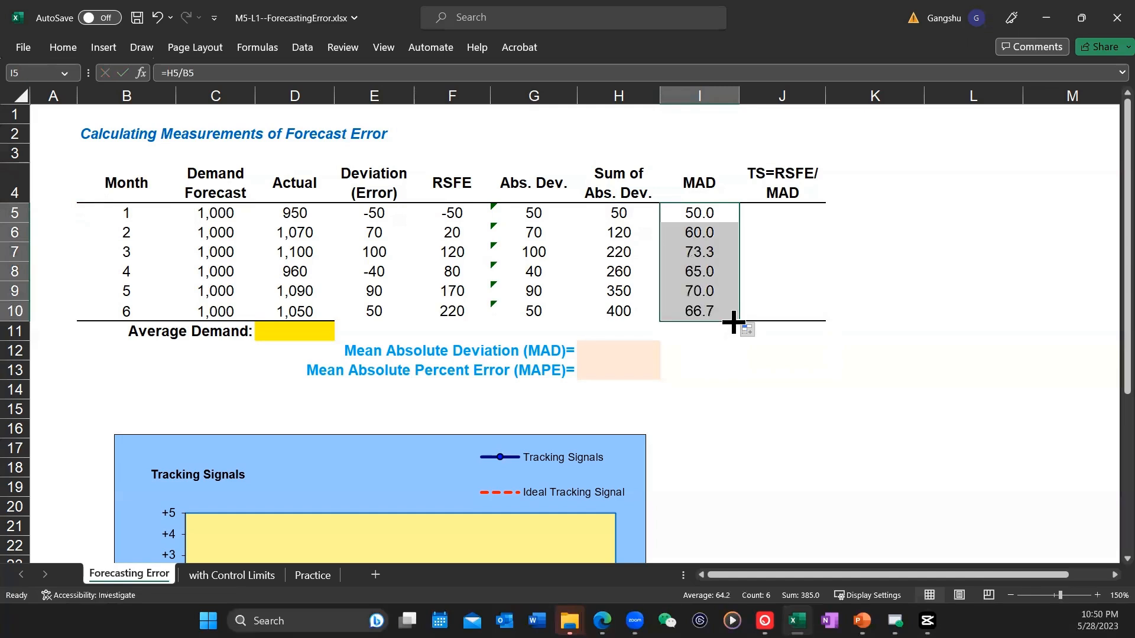
double_click(702, 313)
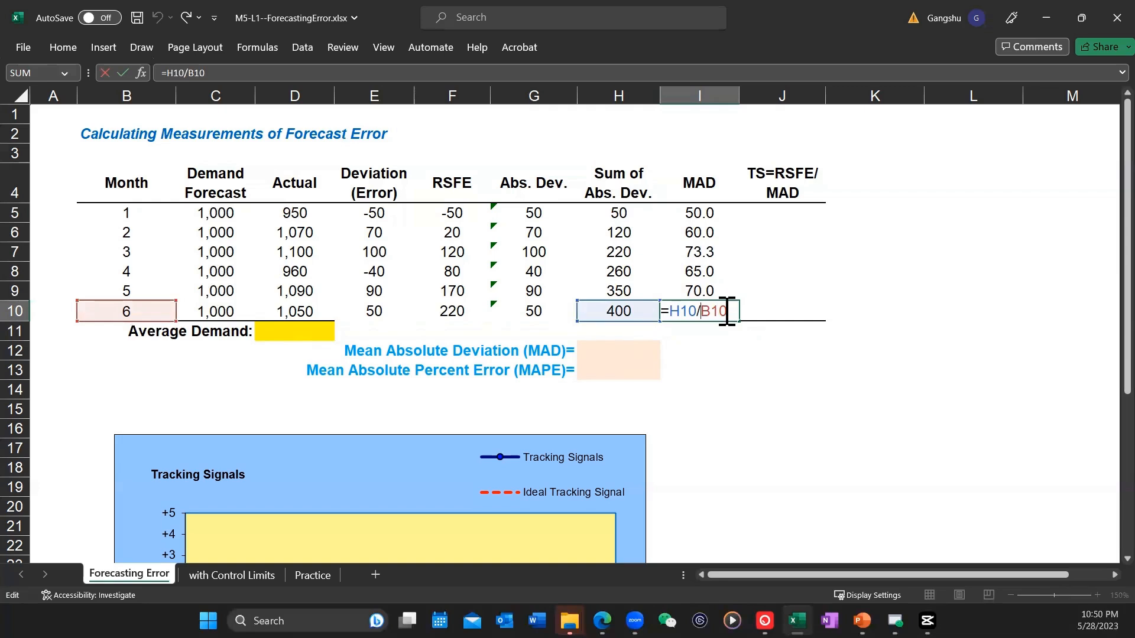
key("Return")
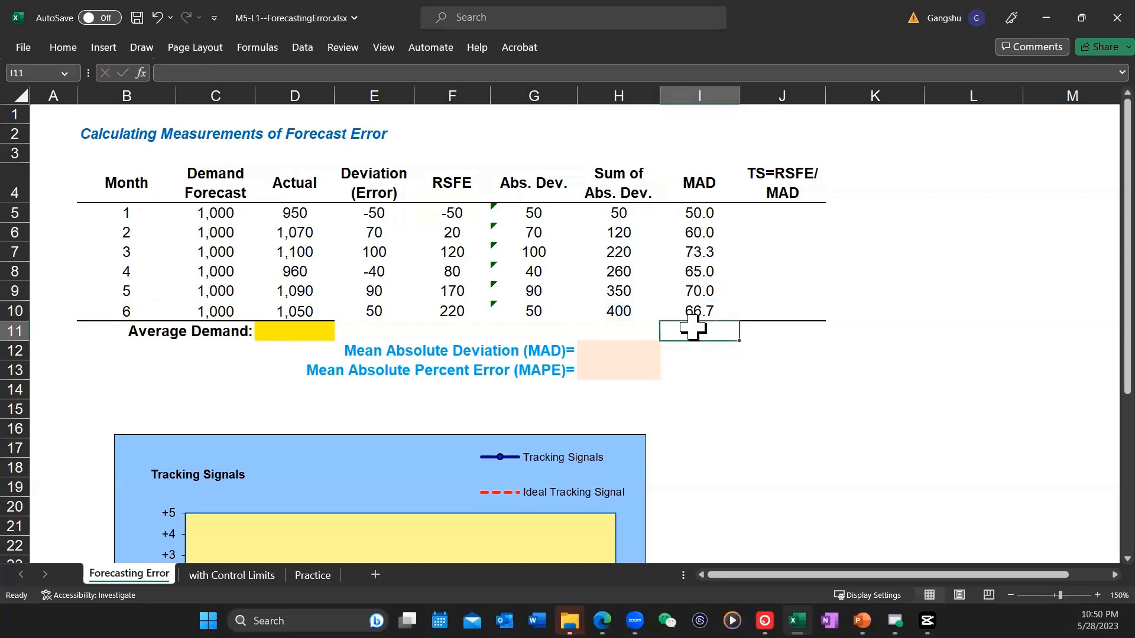
Step: Set the Mean Absolute Deviation (MAD) in H12 with the formula =I10
left_click(627, 349)
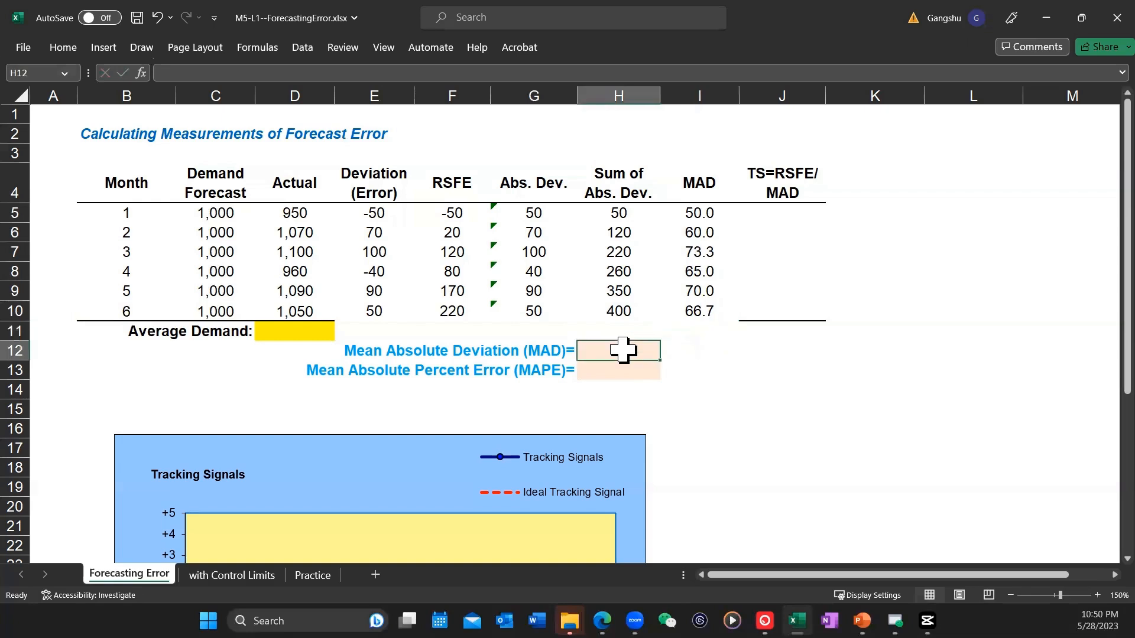
type("=")
left_click(705, 312)
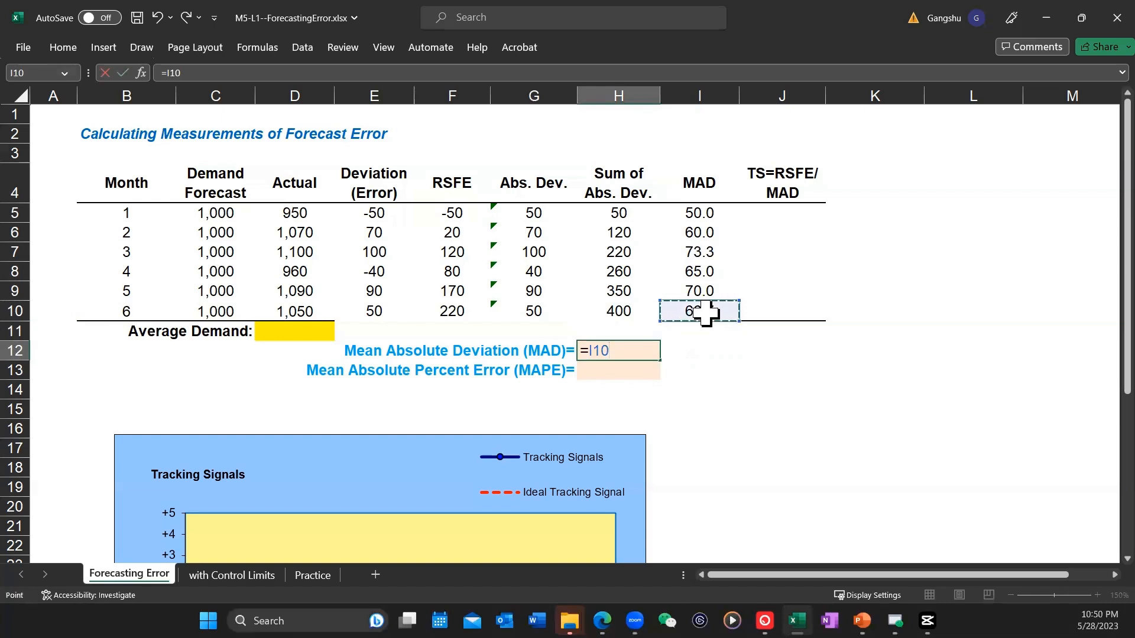
key("Return")
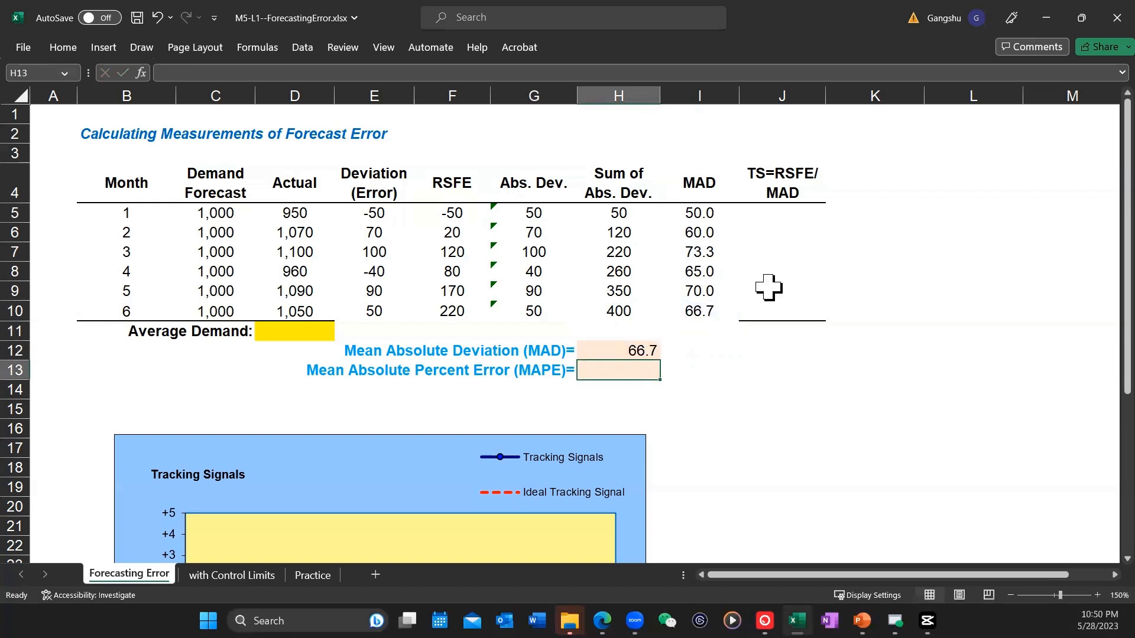
Step: Calculate the tracking signal in J5 with =F5/I5 and fill the formula down through J10
left_click(792, 210)
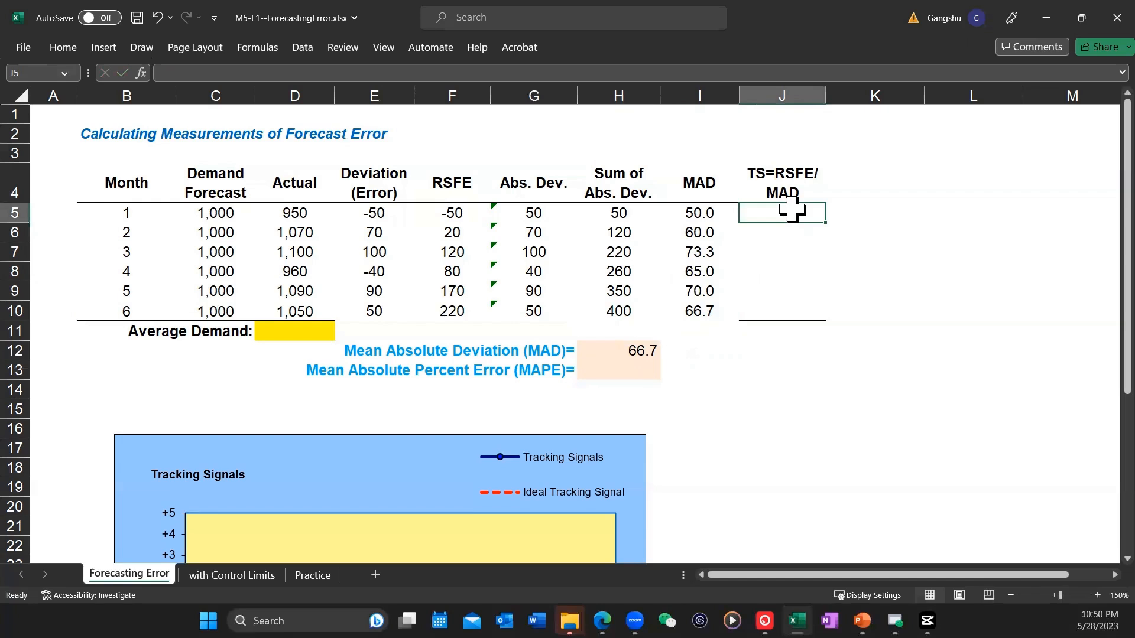
type("=")
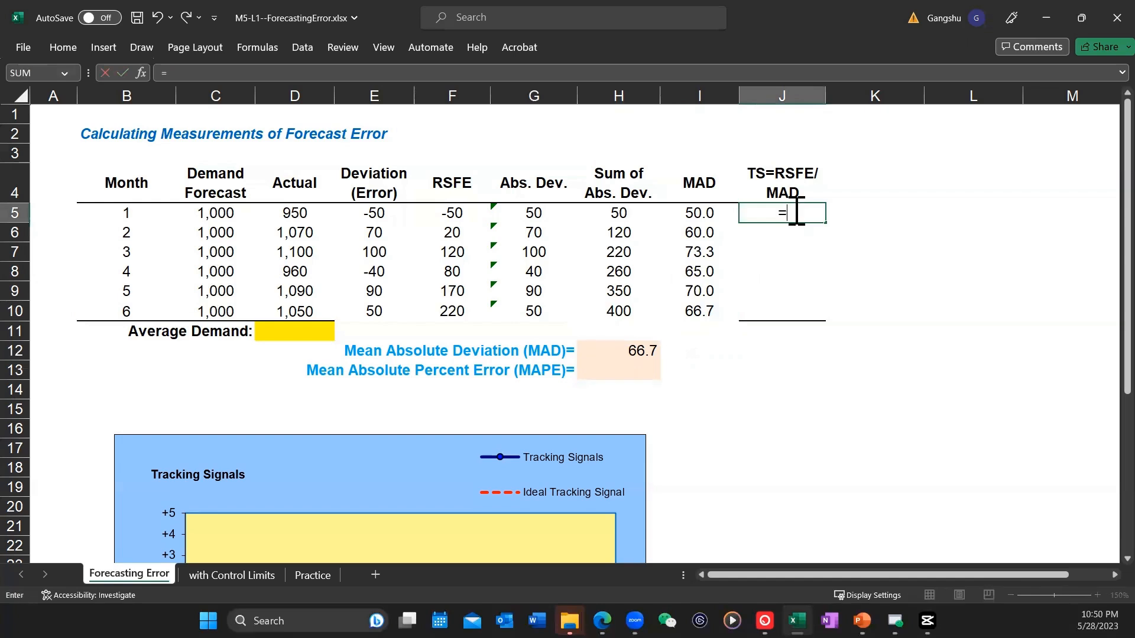
left_click(452, 211)
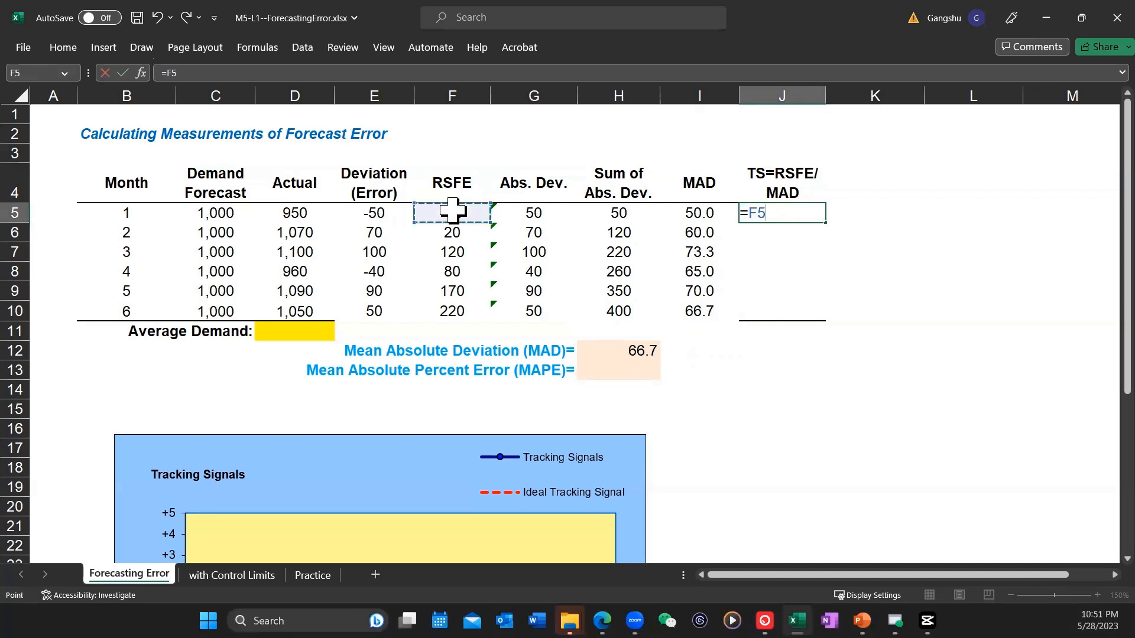
type("/")
left_click(691, 211)
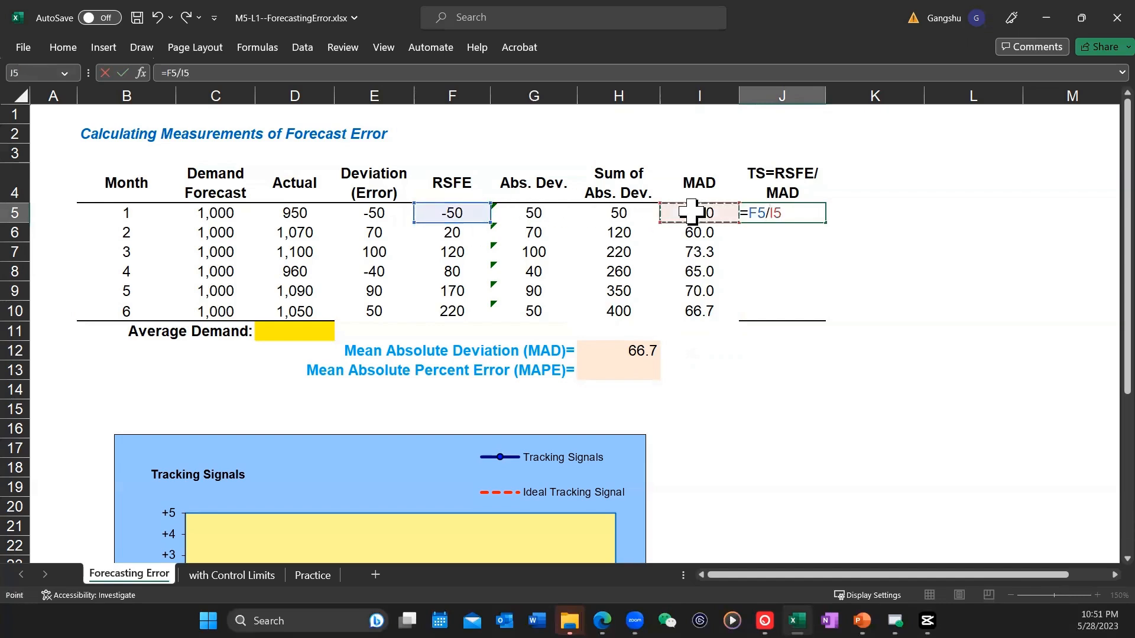
key("Return")
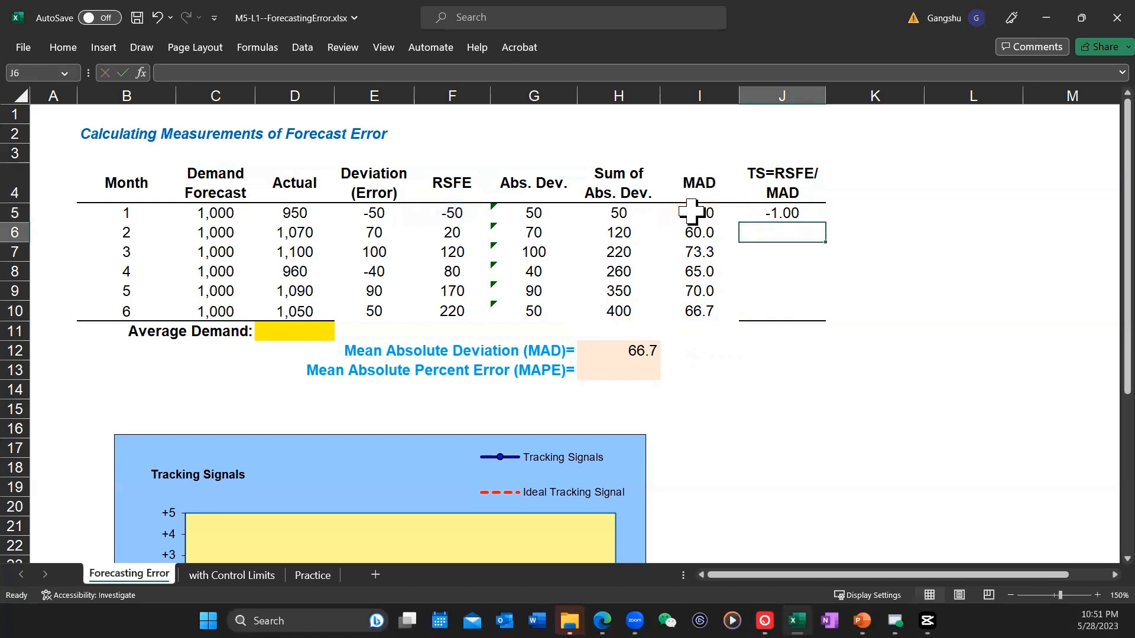
left_click(798, 214)
left_click_drag(825, 235, 828, 317)
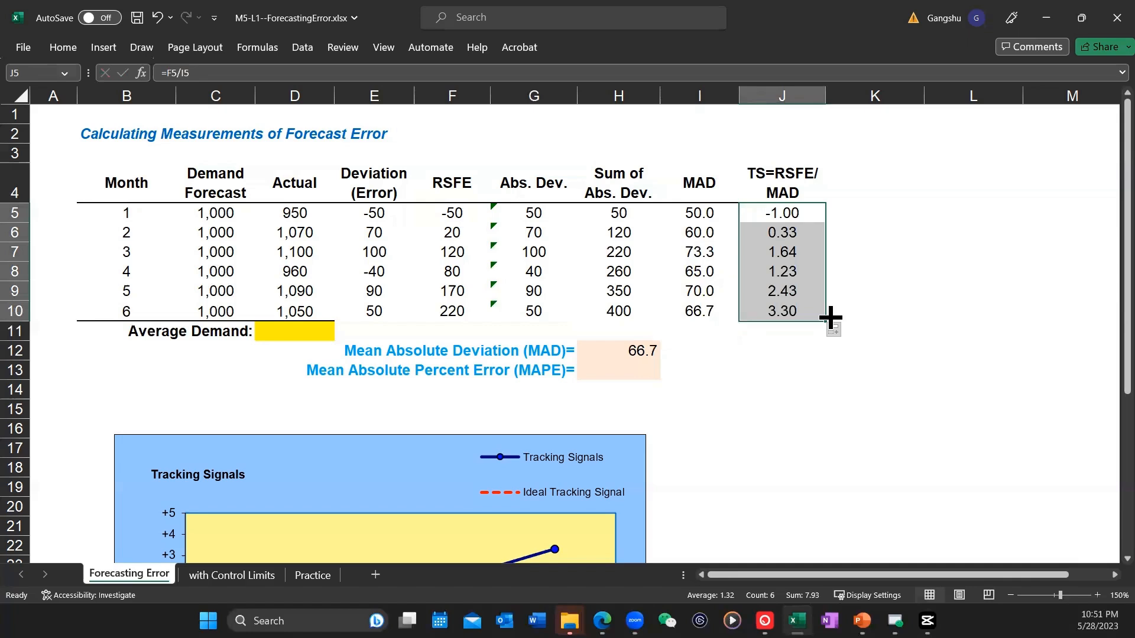
Step: Calculate the average demand in D11 with the formula =AVERAGE(D5:D10)
left_click(642, 372)
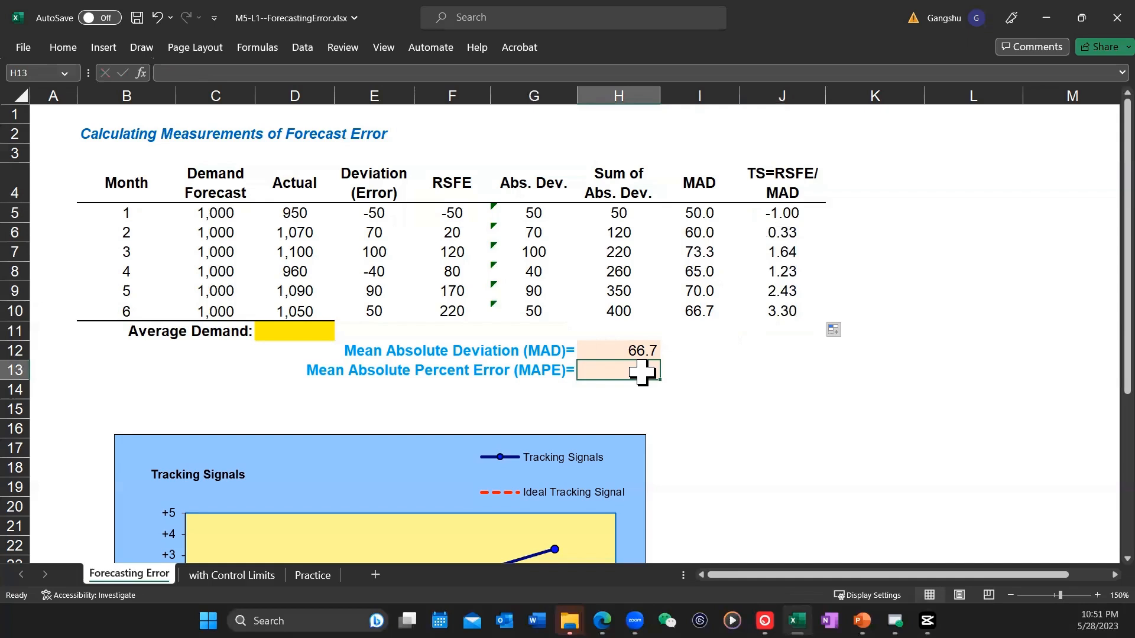
left_click(302, 331)
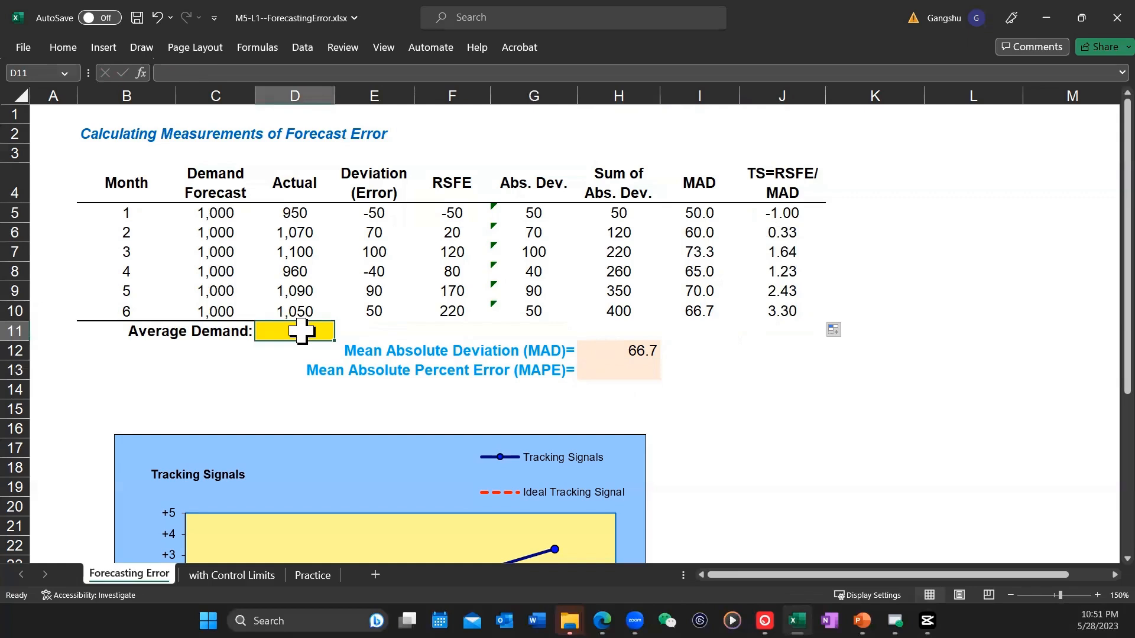
type("=")
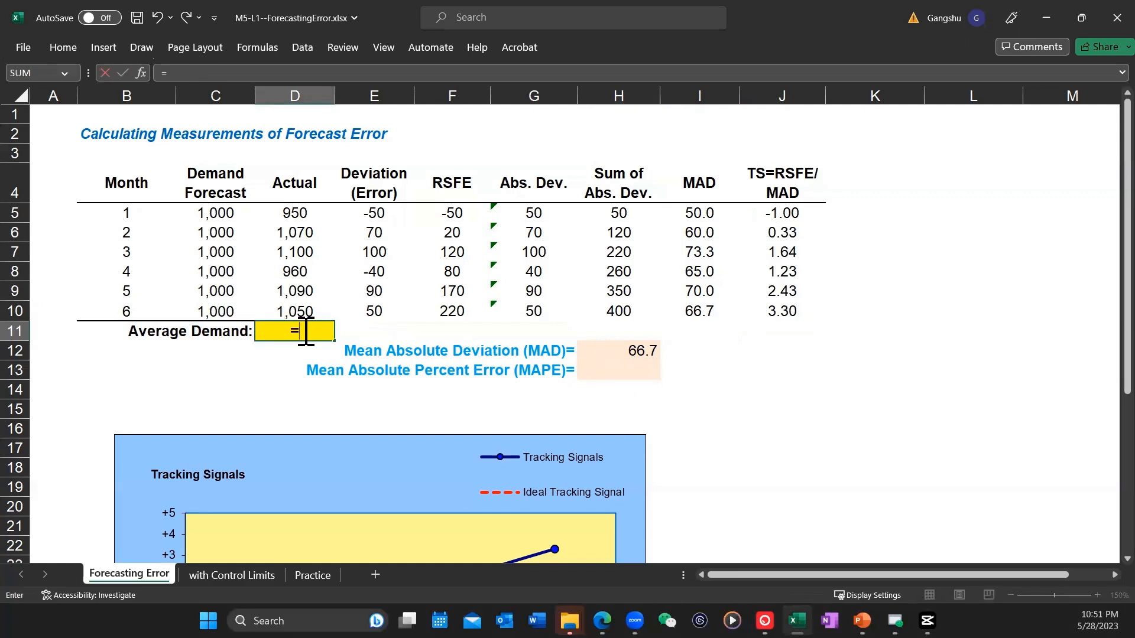
type("averag")
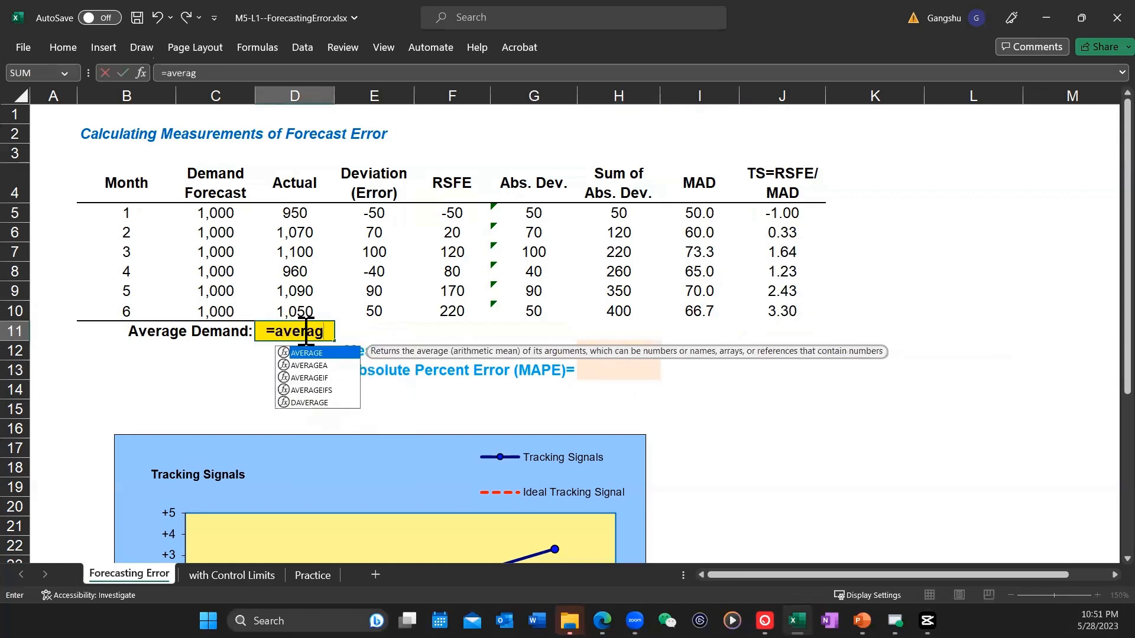
type("e(")
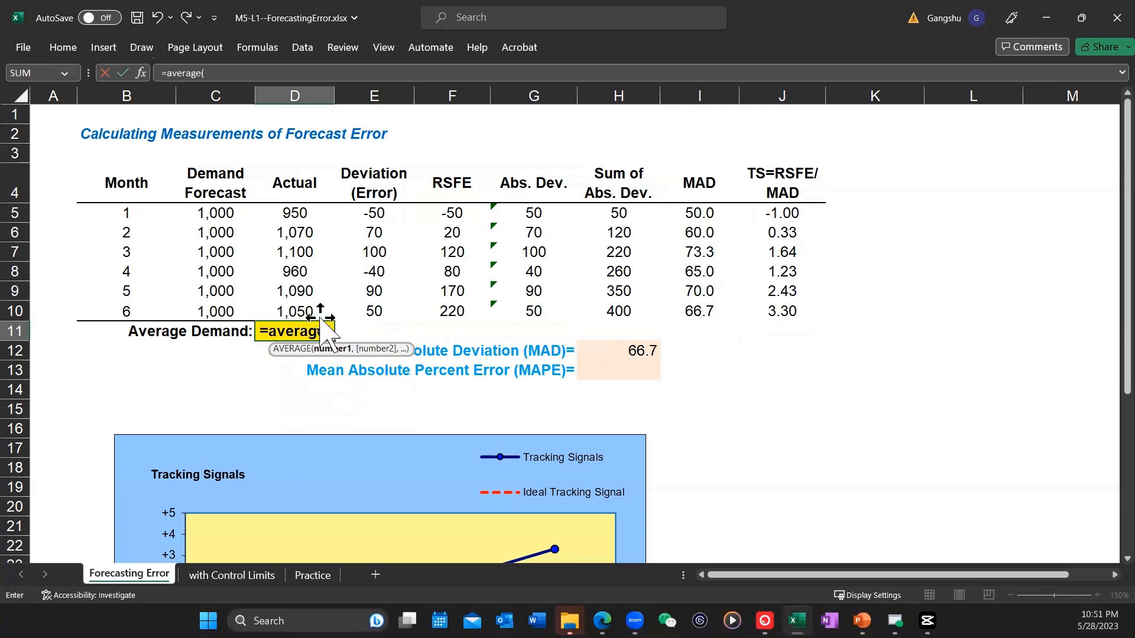
left_click_drag(296, 309, 296, 211)
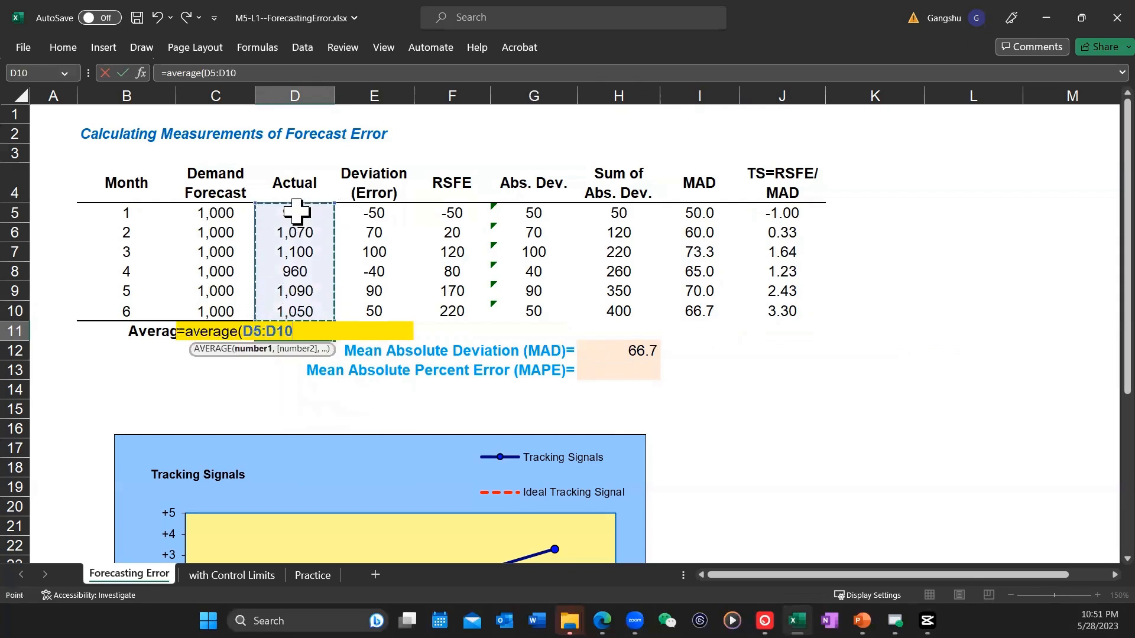
type(")")
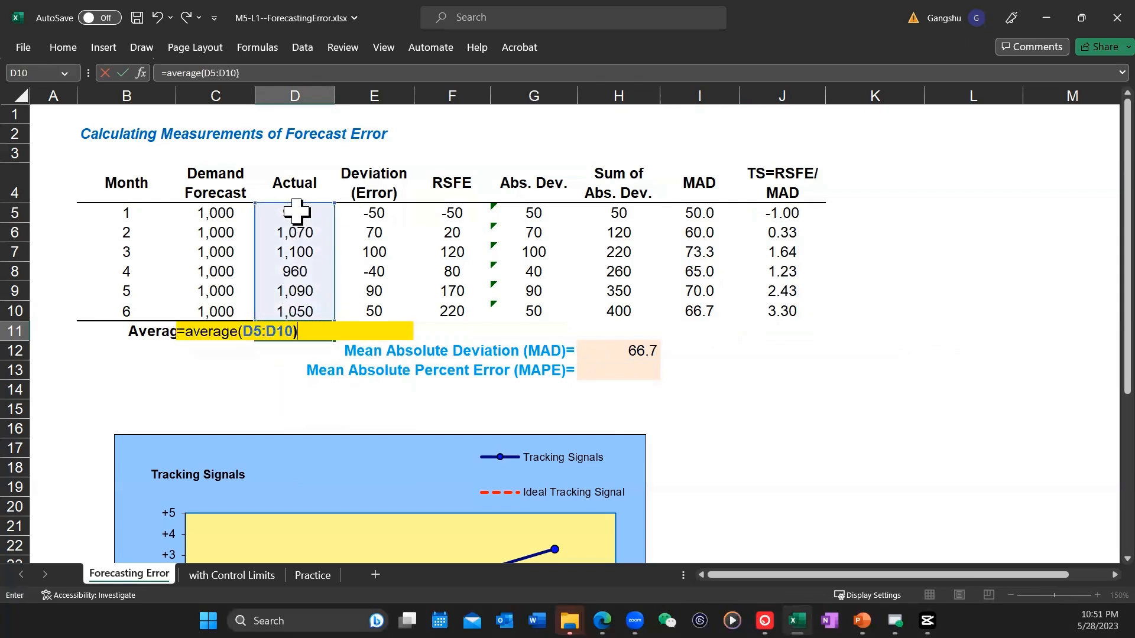
key("Return")
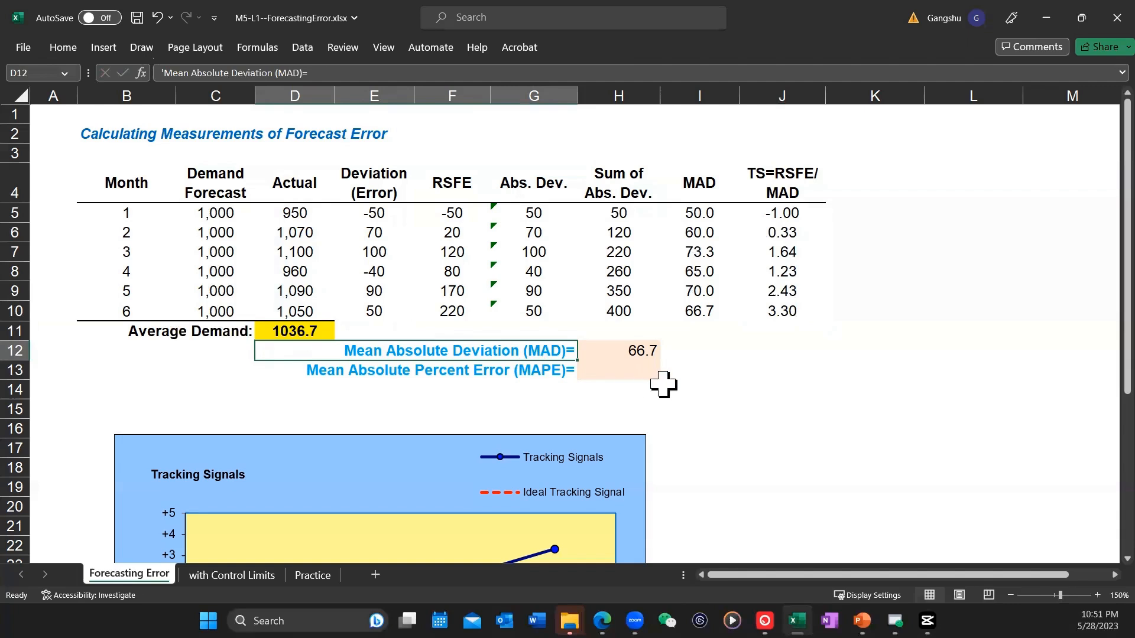
Step: Calculate the Mean Absolute Percent Error (MAPE) in H13 with =H12/D11 and reselect that cell
left_click(643, 372)
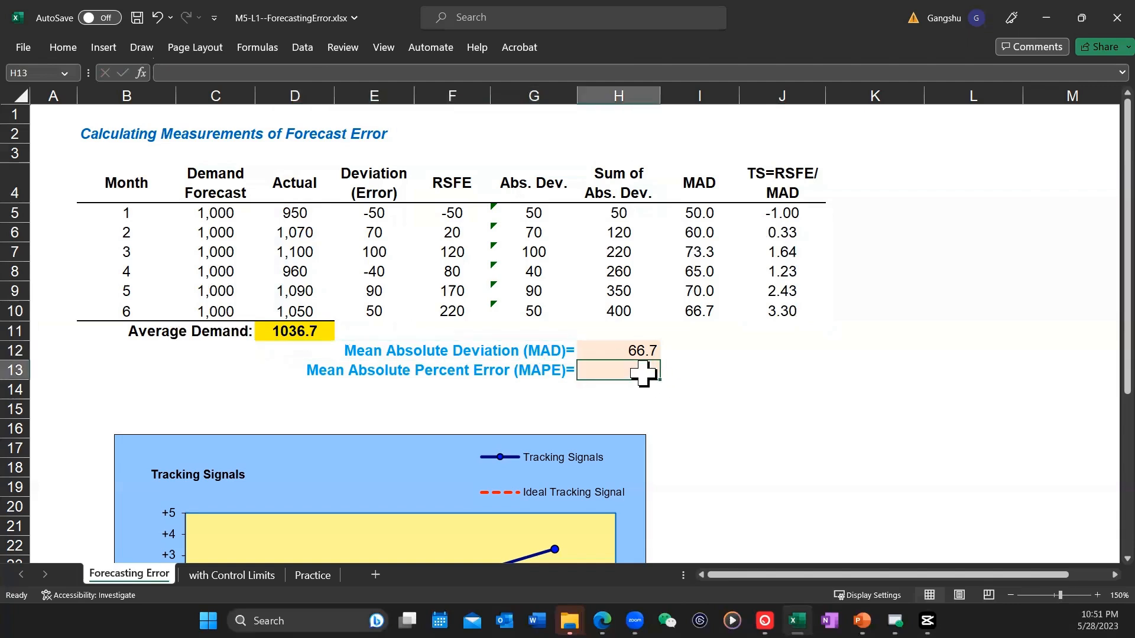
type("=")
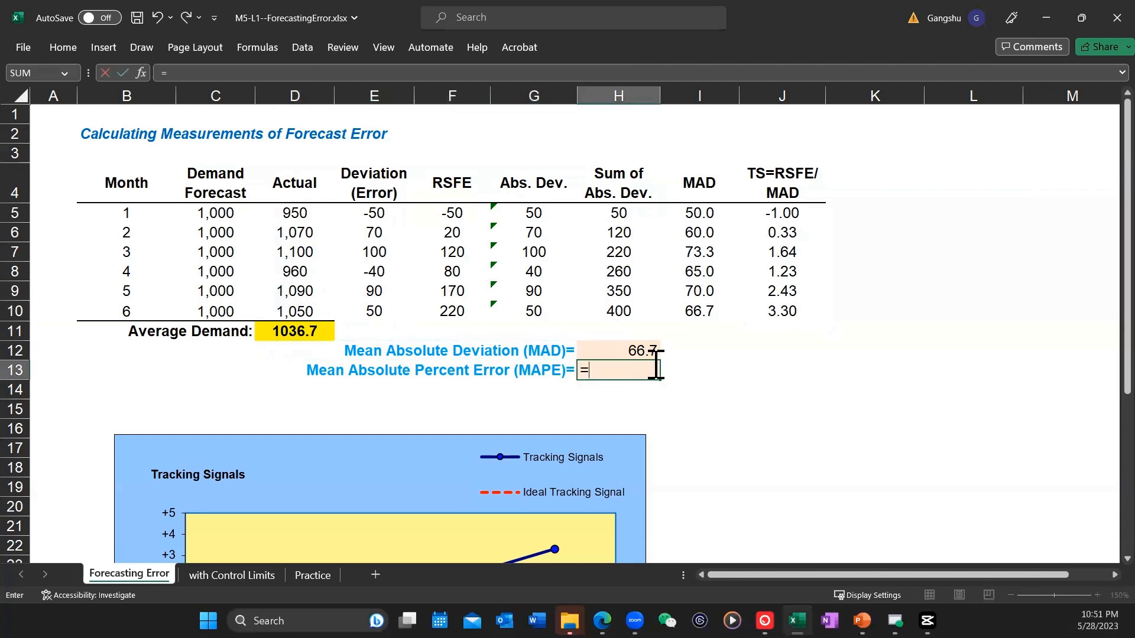
left_click(636, 350)
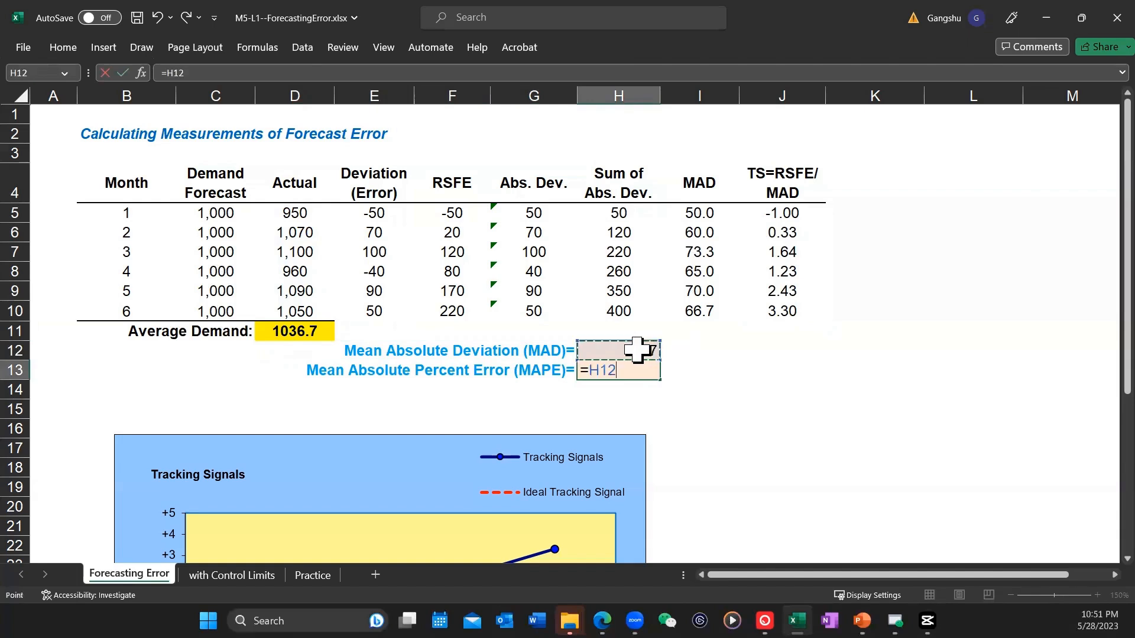
type("/")
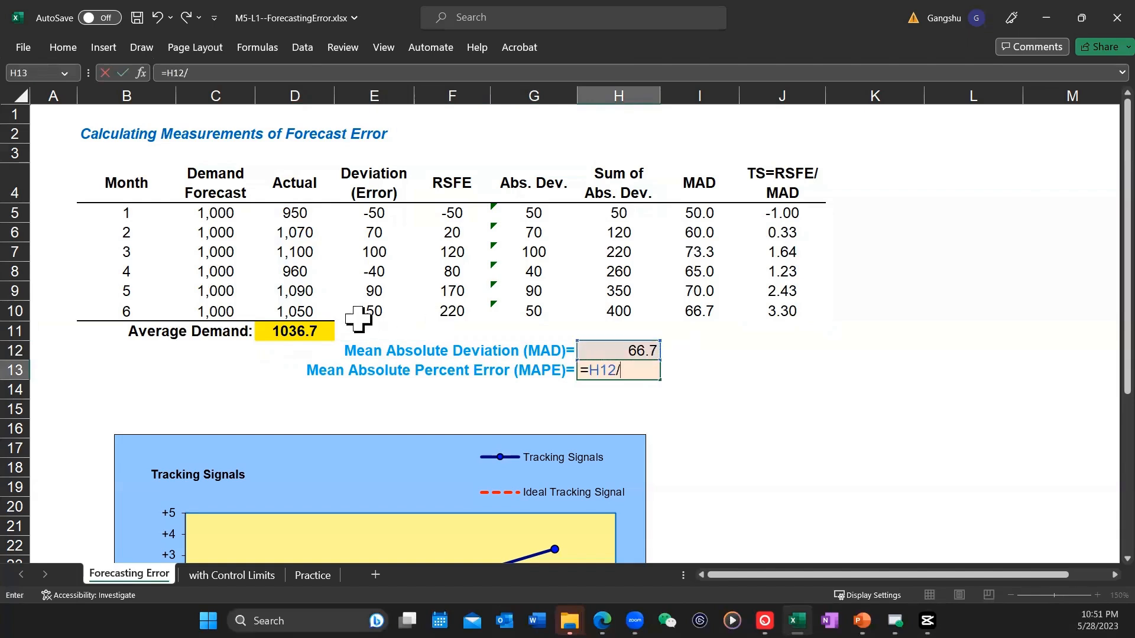
left_click(299, 329)
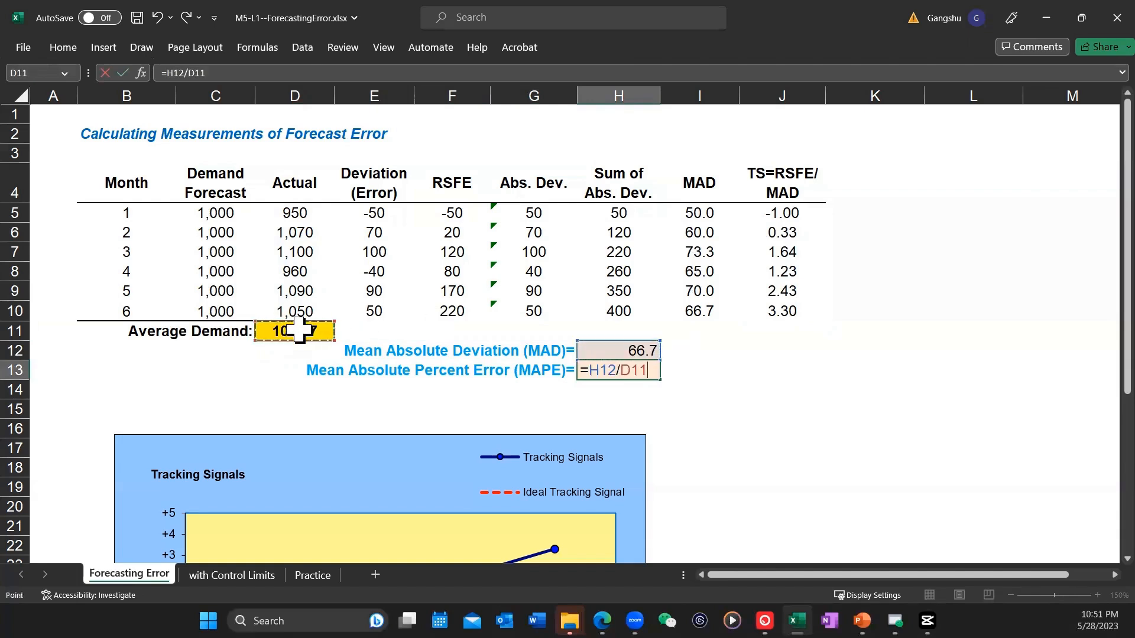
key("Return")
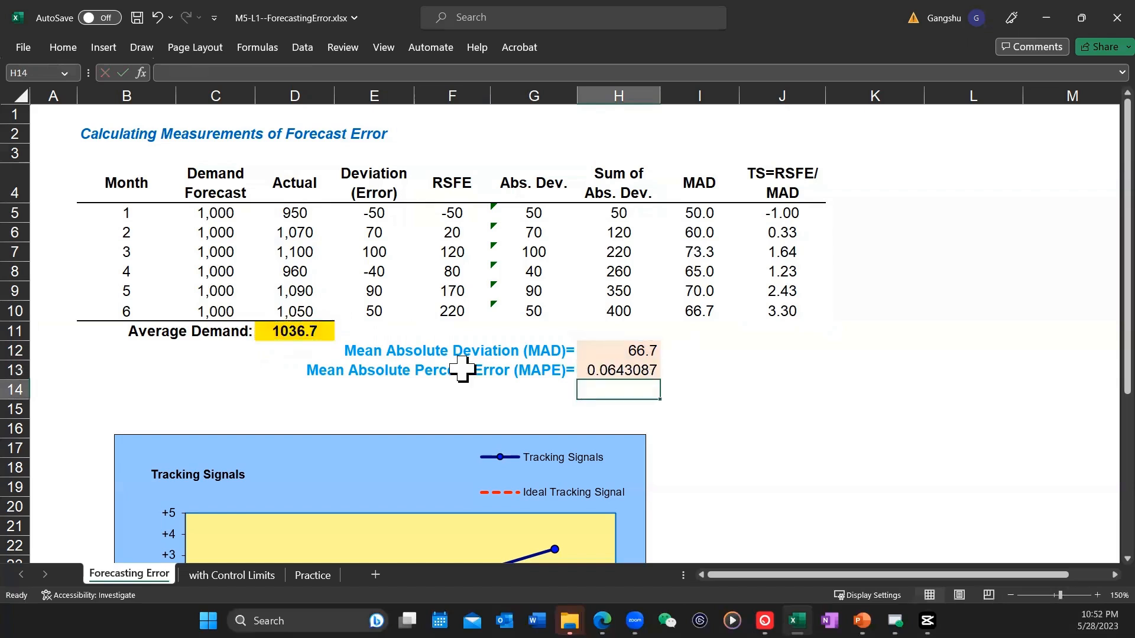
left_click(626, 371)
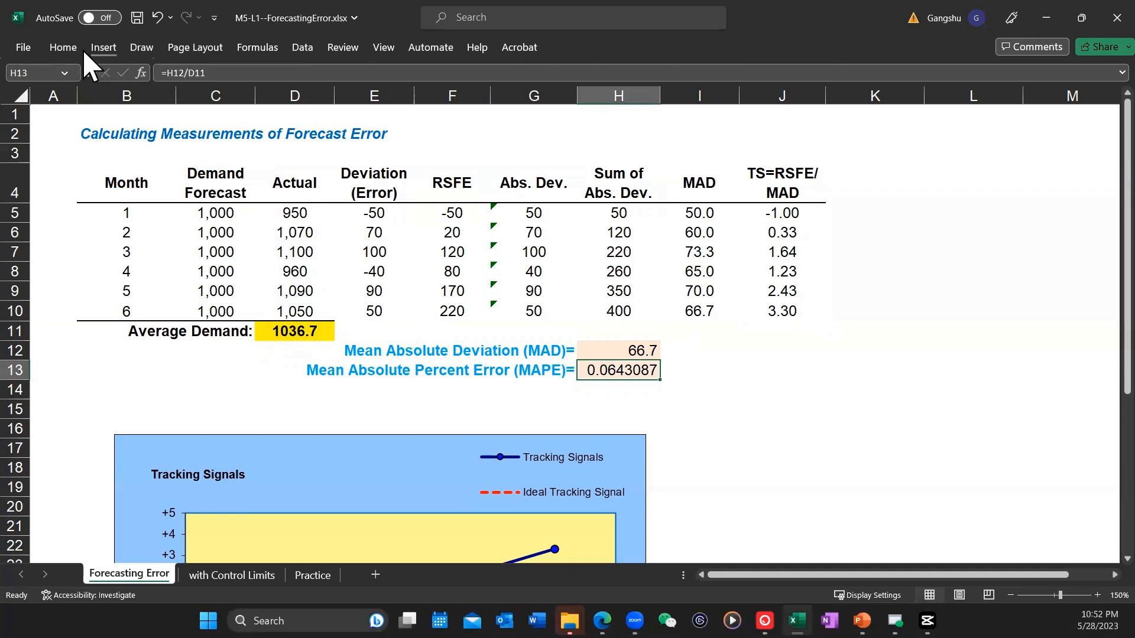
Step: Format the Mean Absolute Percent Error result in H13 as a percentage with two decimal places
left_click(65, 50)
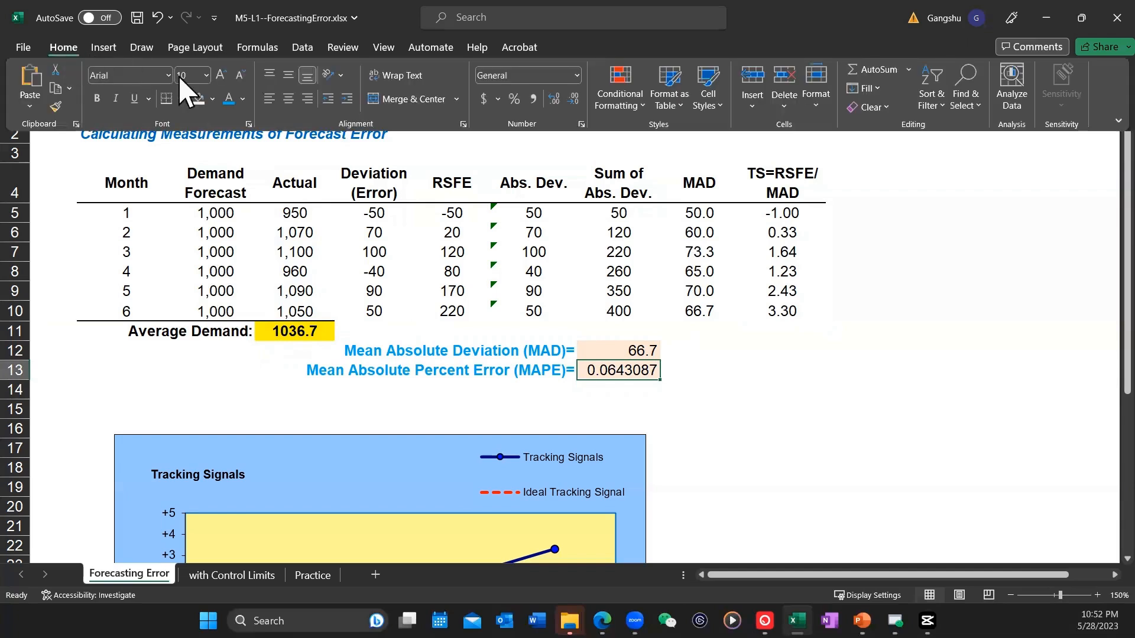
left_click(514, 99)
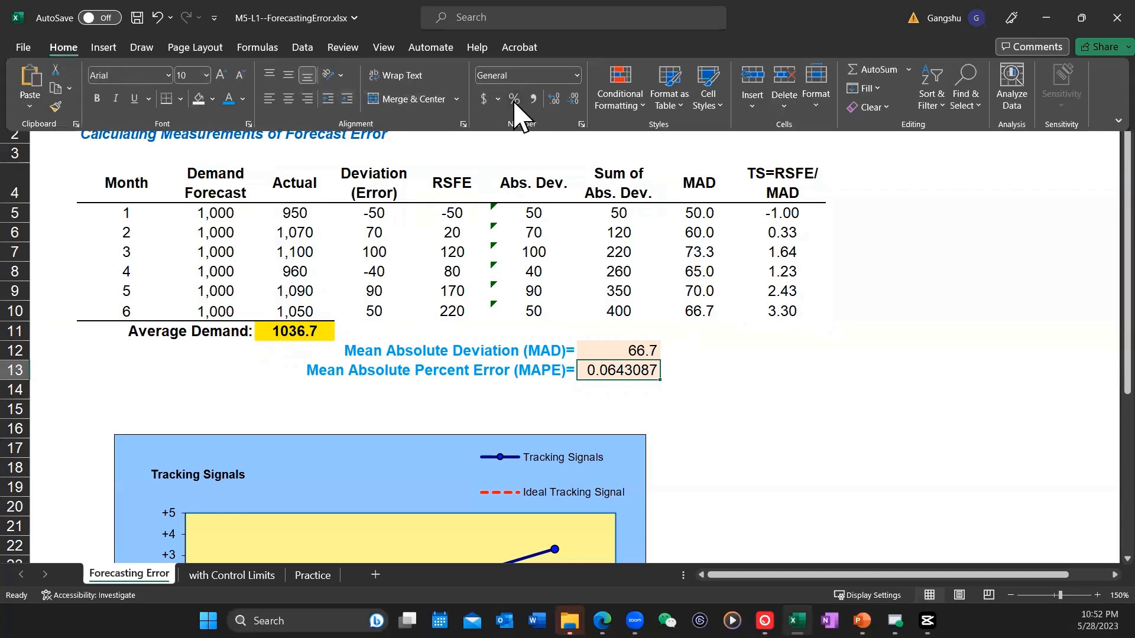
left_click(554, 99)
left_click(553, 99)
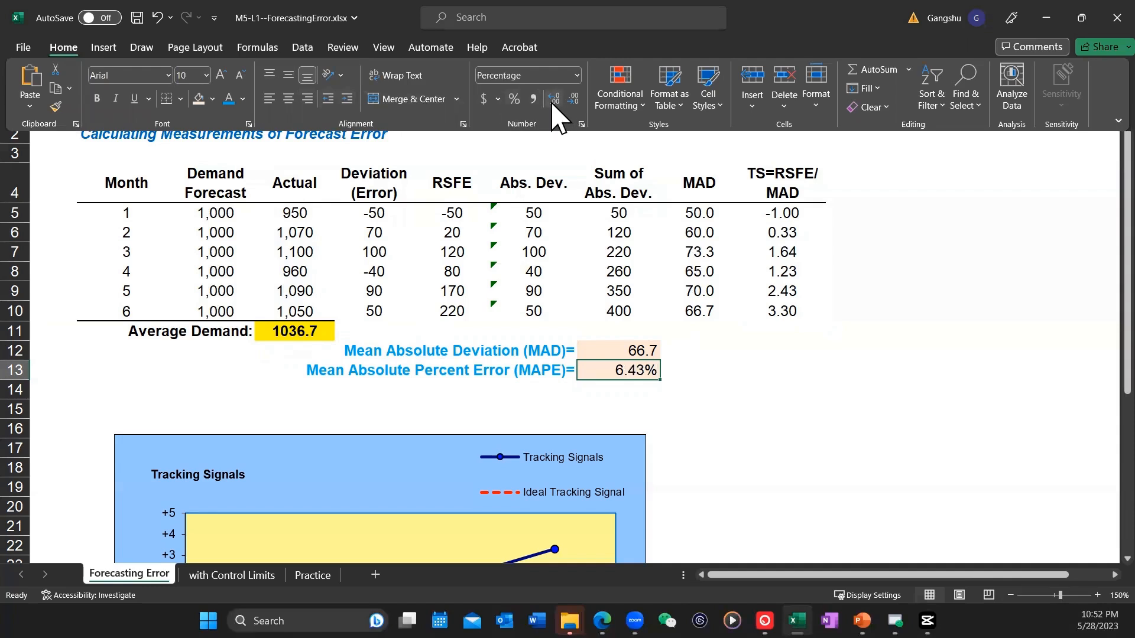
left_click(705, 371)
left_click(706, 371)
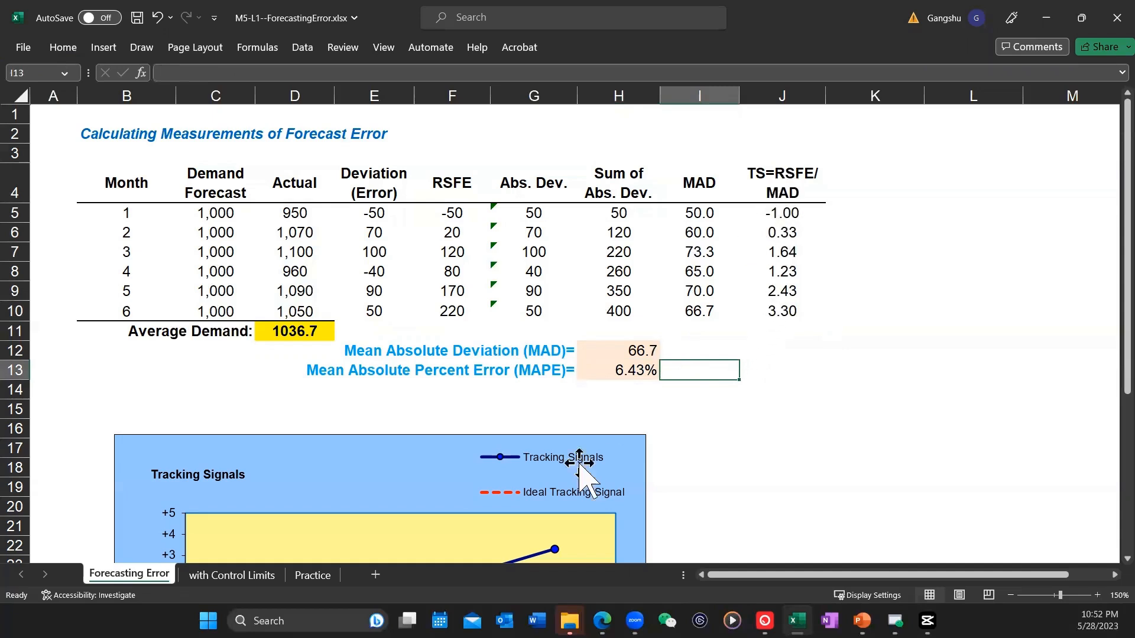
Step: Examine the Tracking Signals chart against the ideal tracking signal line and compare it with the error table above
scroll(591, 418, "down", 3)
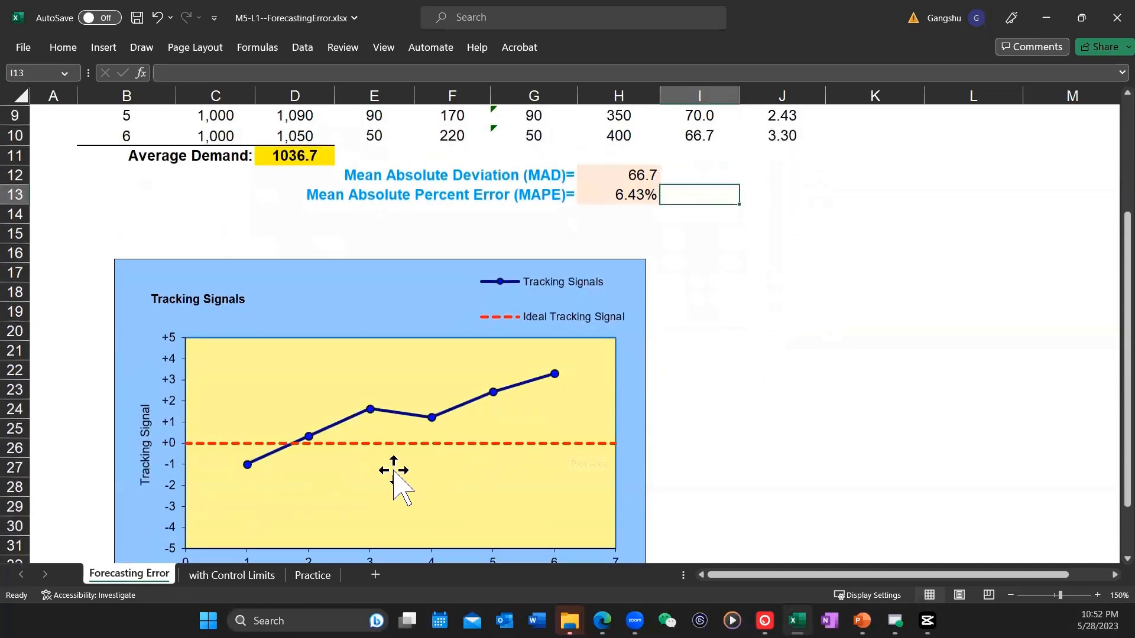
scroll(514, 444, "up", 2)
scroll(507, 421, "down", 3)
scroll(507, 421, "up", 1)
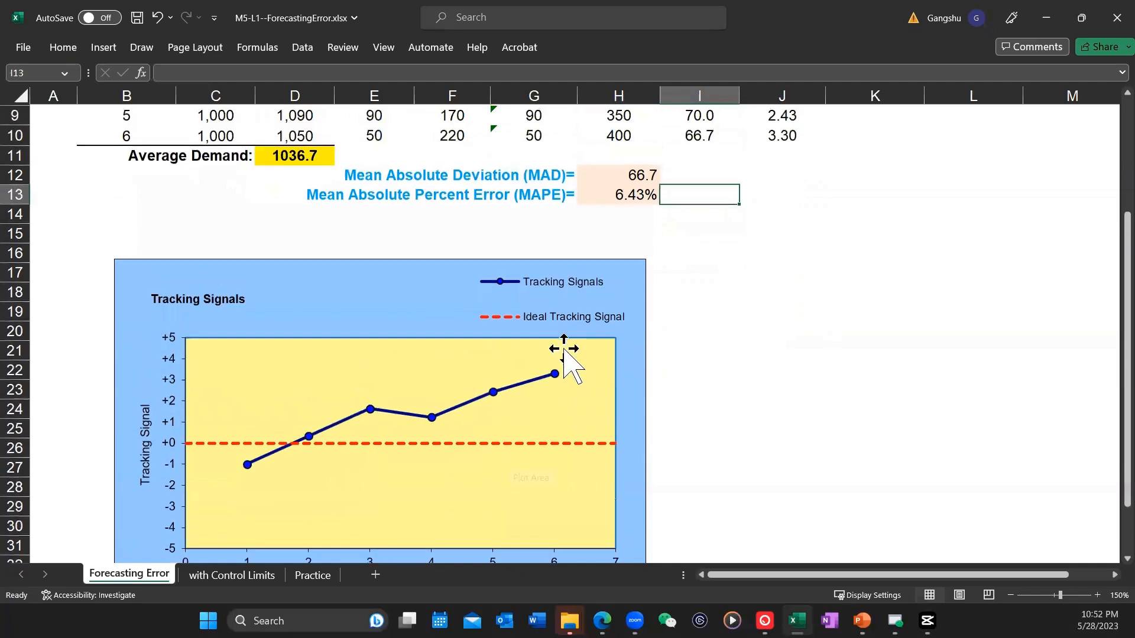
mouse_move(255, 467)
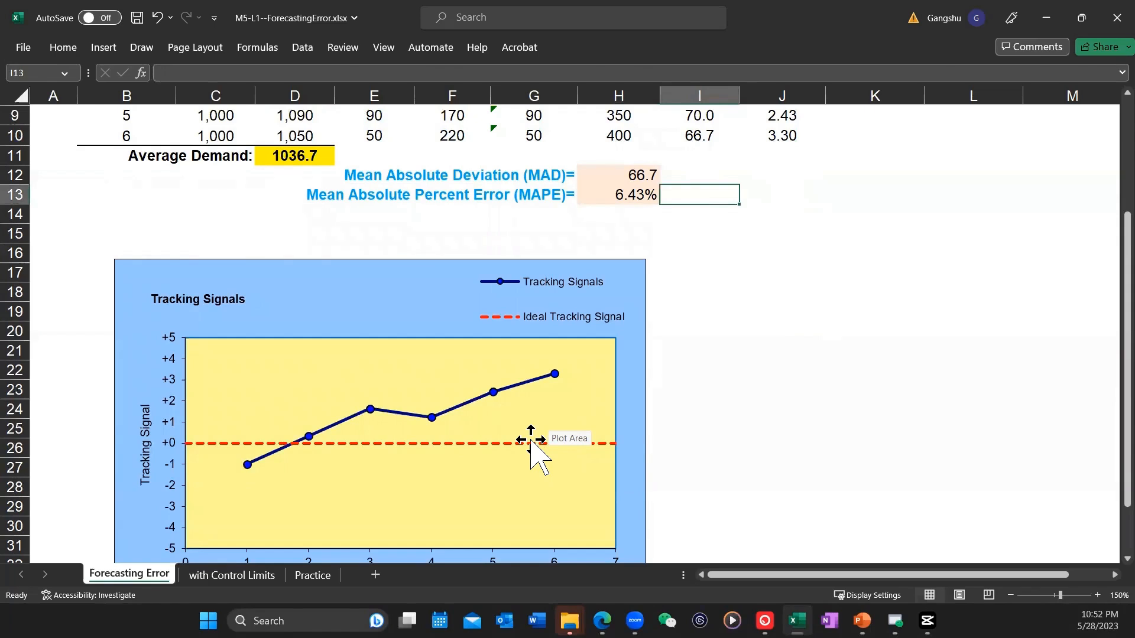
scroll(531, 441, "up", 3)
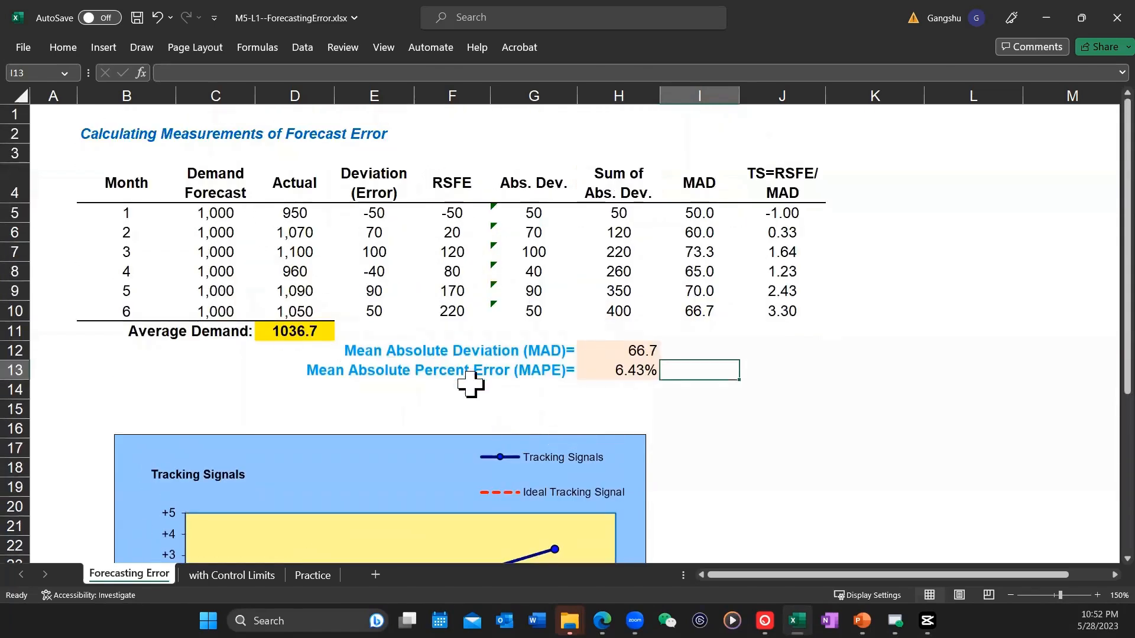
scroll(471, 384, "down", 3)
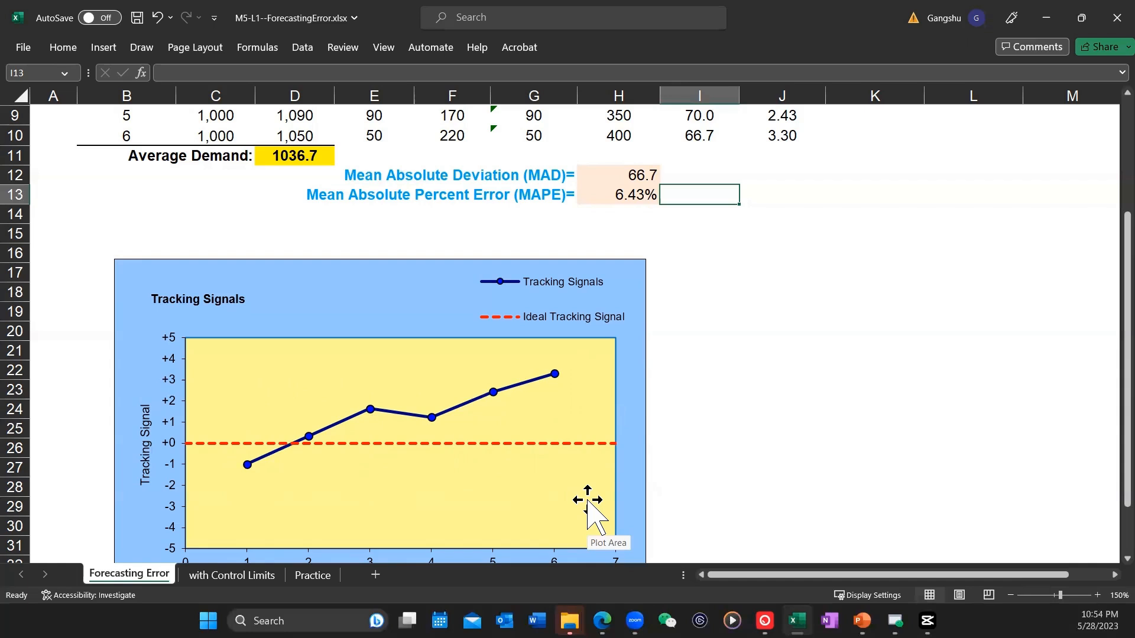
scroll(577, 456, "down", 1)
scroll(577, 452, "up", 4)
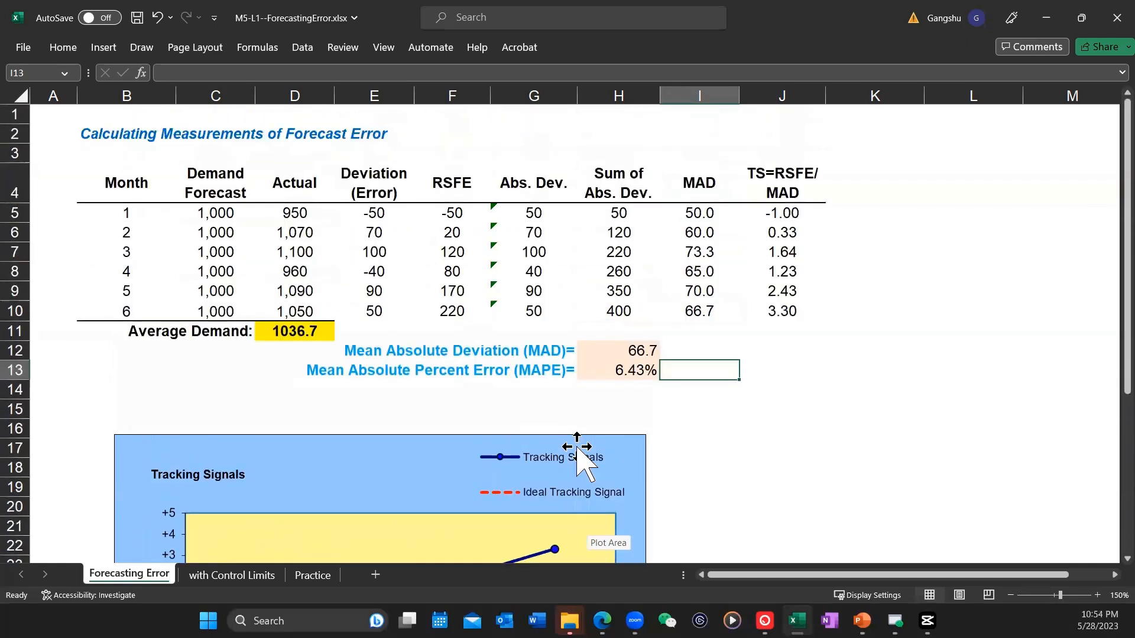